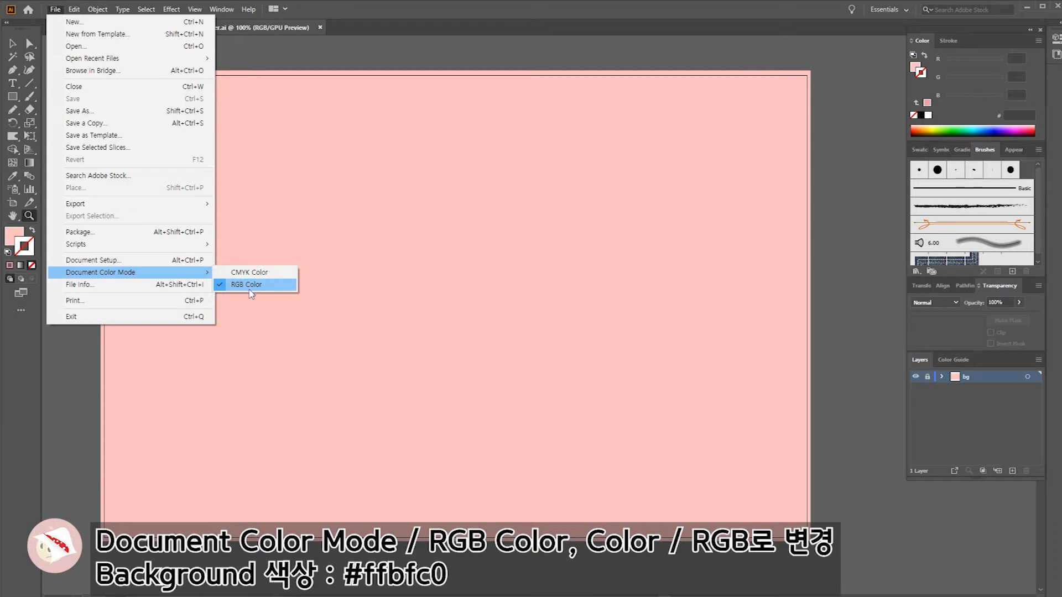
# - Check that the document color mode and the color sliders are set to RGB
pyautogui.click(842, 221)
pyautogui.click(14, 236)
pyautogui.click(1038, 40)
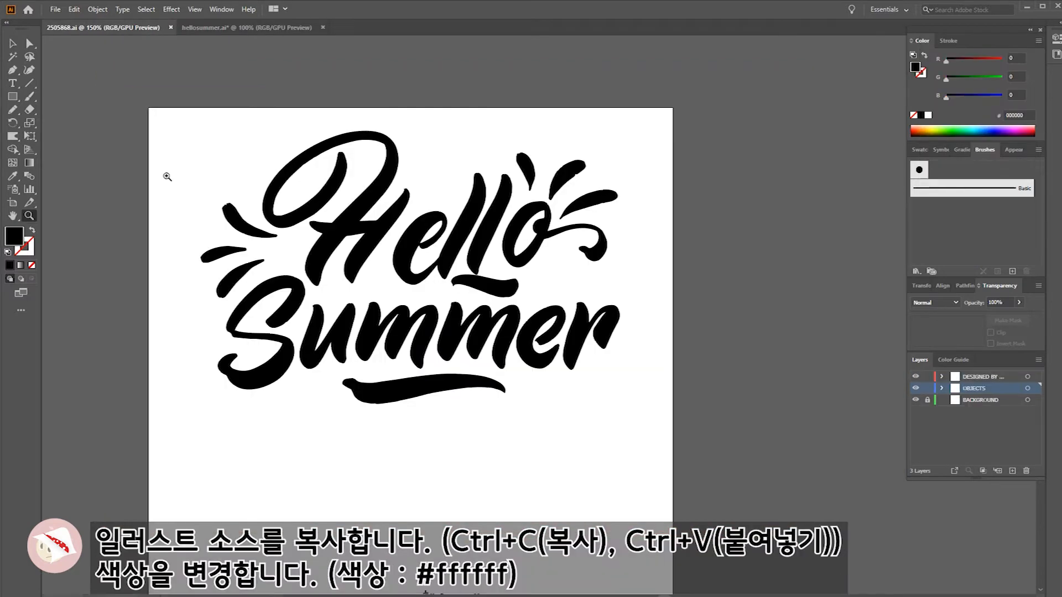
# - Copy the Hello Summer lettering from 2505868.ai and paste it into hellosummer.ai
pyautogui.press('v')
pyautogui.moveTo(171, 100); pyautogui.dragTo(702, 509)
pyautogui.hotkey('ctrl', 'c')
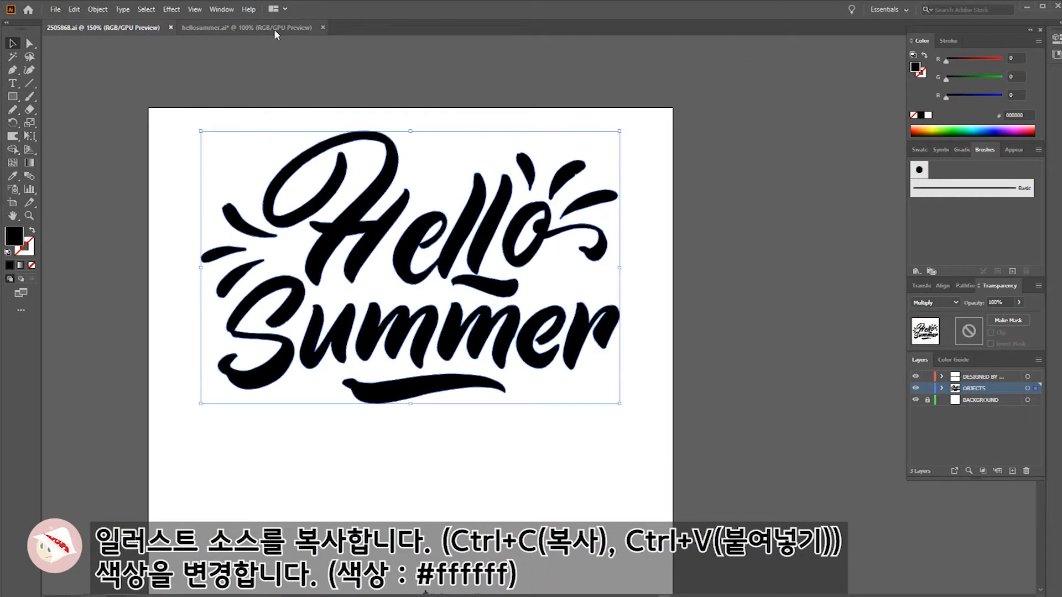
pyautogui.click(273, 28)
pyautogui.hotkey('ctrl', 'v')
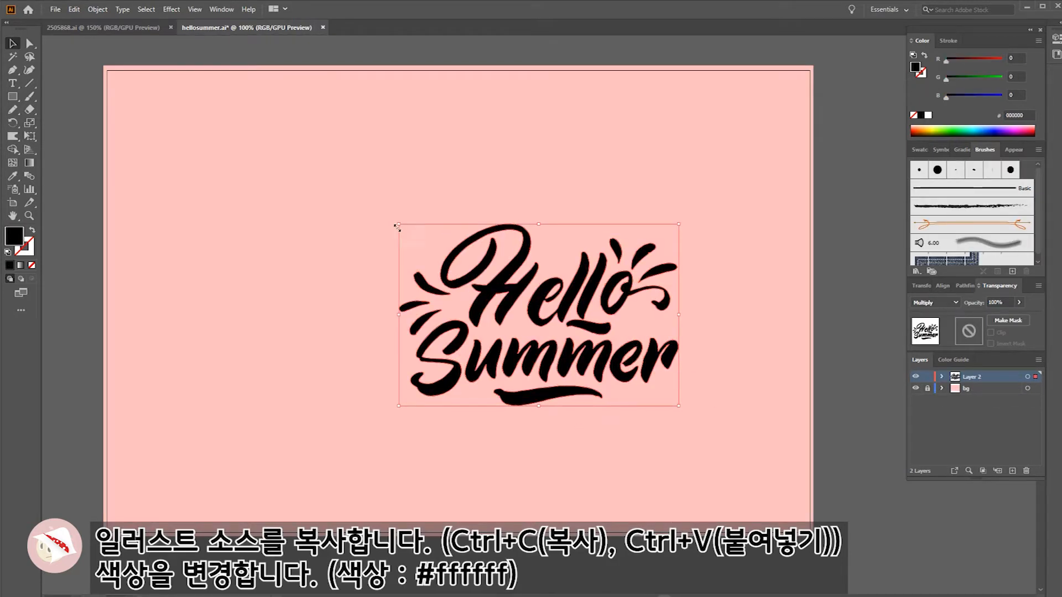
# - Enlarge the pasted Hello Summer lettering and nudge it to the center of the pink artboard
pyautogui.moveTo(396, 225); pyautogui.dragTo(254, 150)
pyautogui.press('Right')
pyautogui.press('Right')
pyautogui.press('Right')
pyautogui.press('Right')
pyautogui.press('Right')
pyautogui.press('Right')
pyautogui.press('Right')
pyautogui.press('Right')
pyautogui.press('Right')
pyautogui.press('Right')
pyautogui.press('Right')
pyautogui.press('Right')
pyautogui.press('Right')
pyautogui.press('Right')
pyautogui.press('Right')
pyautogui.press('Right')
pyautogui.press('Right')
pyautogui.press('Right')
pyautogui.press('Right')
pyautogui.press('Down')
pyautogui.press('Down')
pyautogui.press('Down')
pyautogui.press('Down')
pyautogui.press('Down')
pyautogui.press('Down')
pyautogui.press('Down')
pyautogui.press('Down')
pyautogui.press('Down')
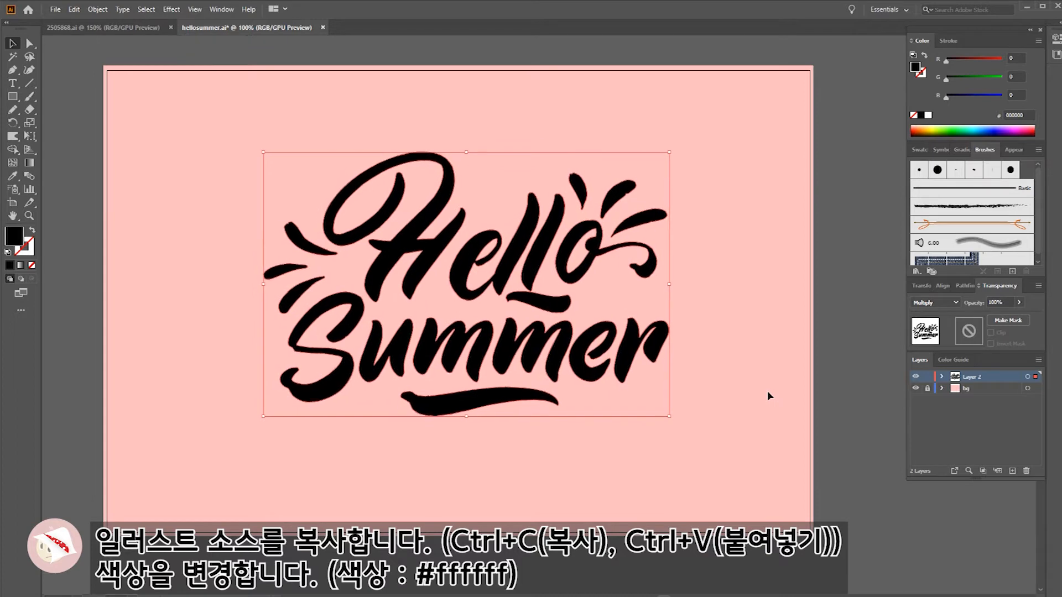
# - Fill the lettering with white (#ffffff) and set its blending mode to Normal
pyautogui.doubleClick(15, 236)
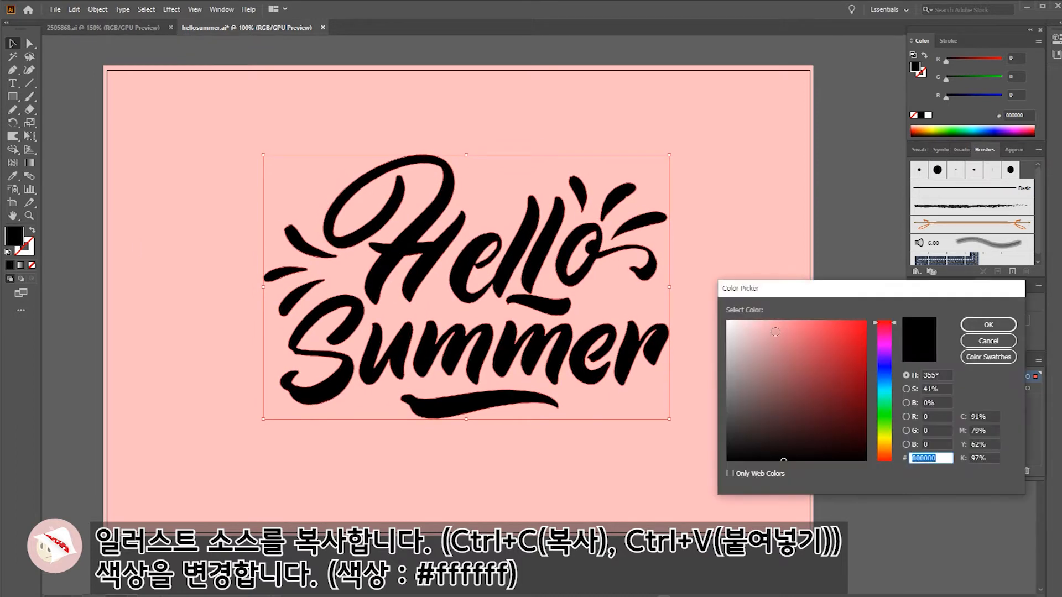
pyautogui.write('ffffff')
pyautogui.click(989, 324)
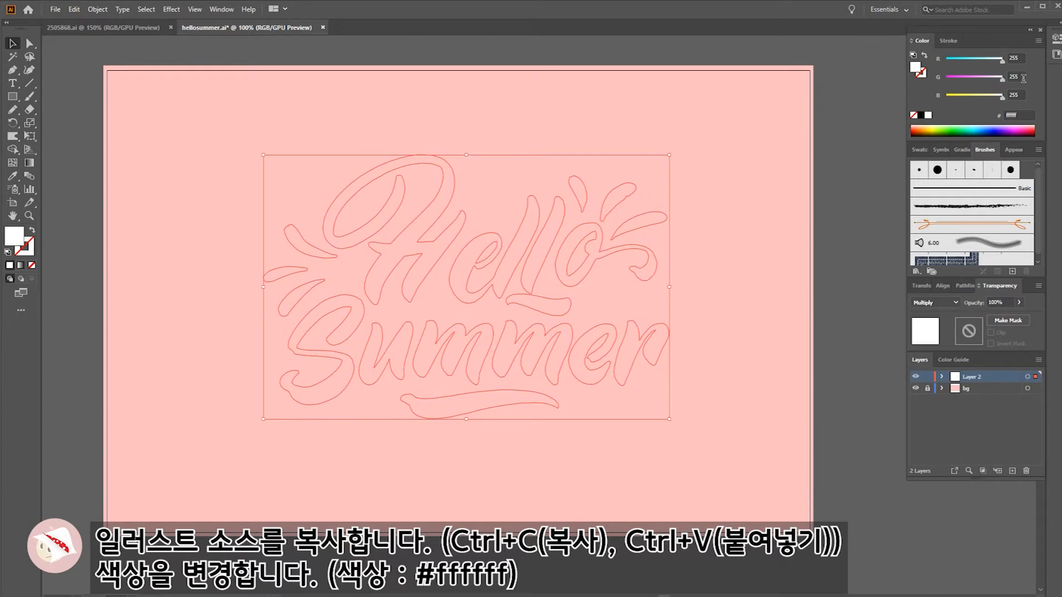
pyautogui.click(947, 303)
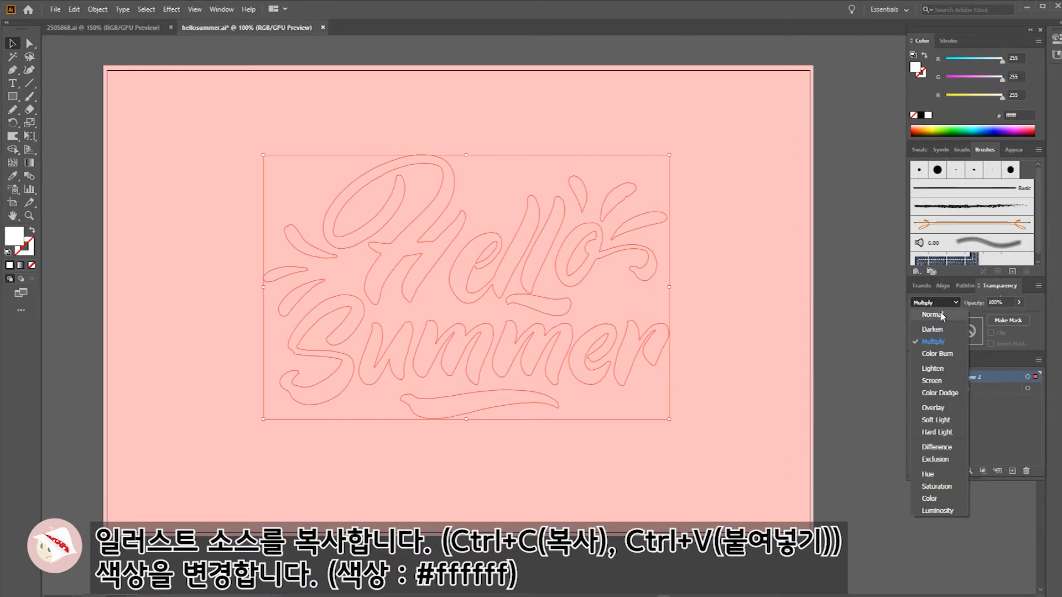
pyautogui.click(942, 314)
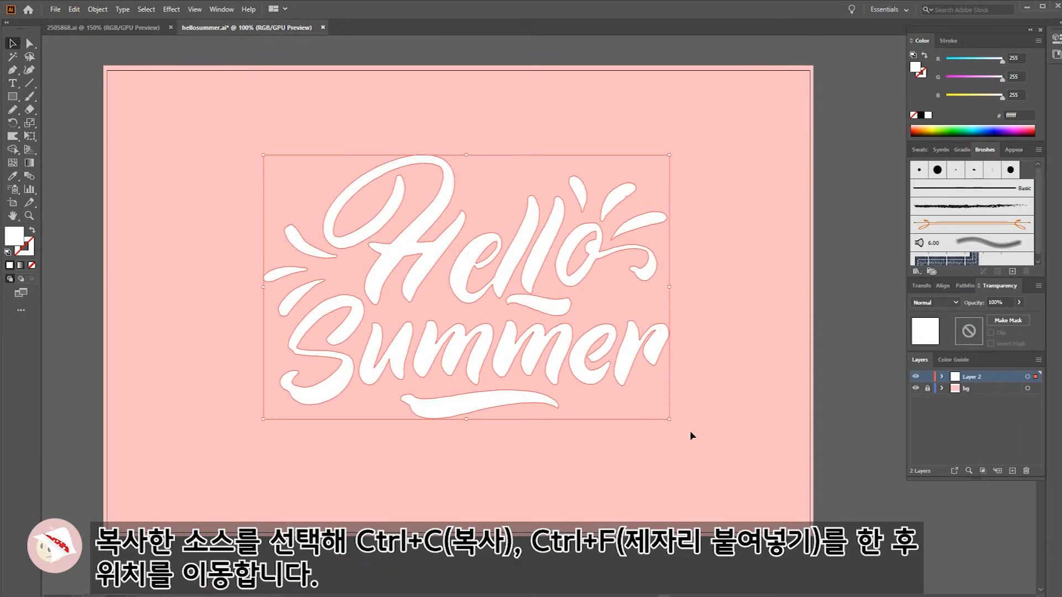
# - Duplicate the white lettering in place in front and nudge the copy slightly up and to the left of the original
pyautogui.hotkey('ctrl', 'c')
pyautogui.hotkey('ctrl', 'f')
pyautogui.press('Up')
pyautogui.press('Up')
pyautogui.press('Up')
pyautogui.press('Up')
pyautogui.press('Up')
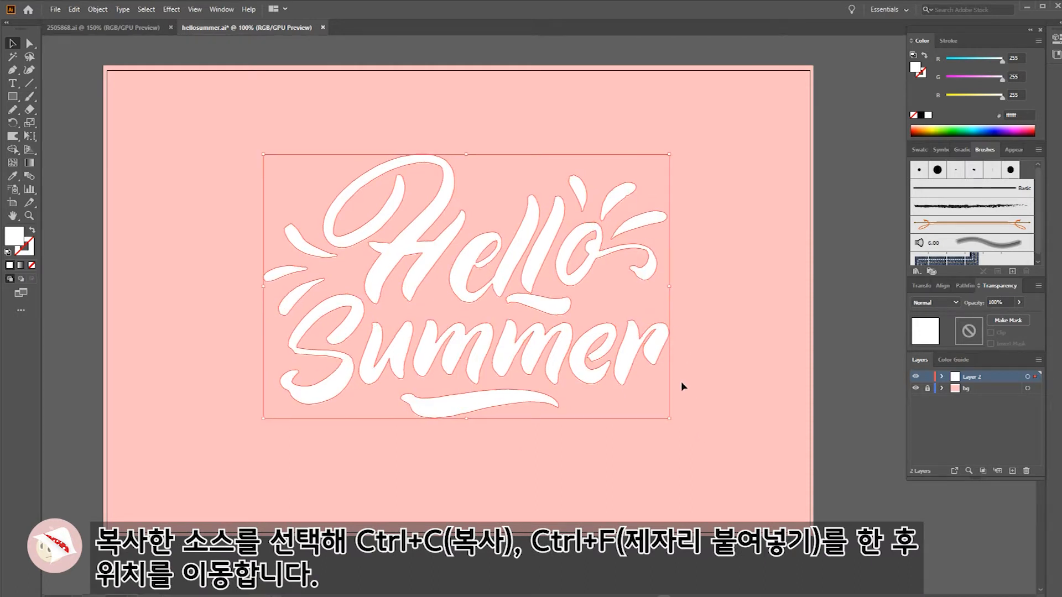
pyautogui.press('Left')
pyautogui.press('Left')
pyautogui.press('Left')
pyautogui.press('Left')
pyautogui.press('Left')
pyautogui.press('Left')
pyautogui.press('Up')
pyautogui.press('Up')
pyautogui.press('Up')
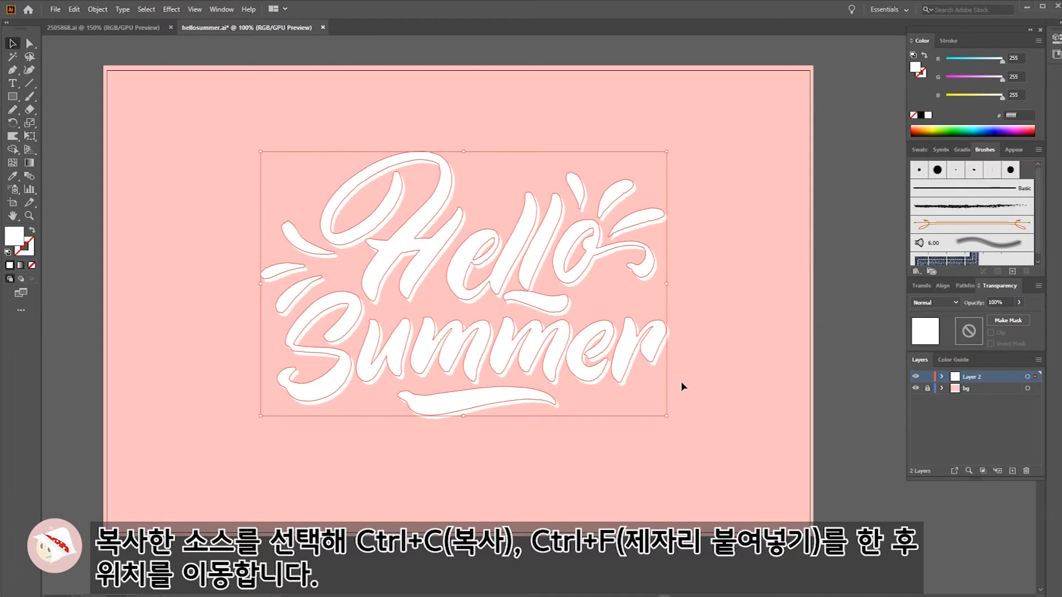
pyautogui.press('Left')
pyautogui.press('Left')
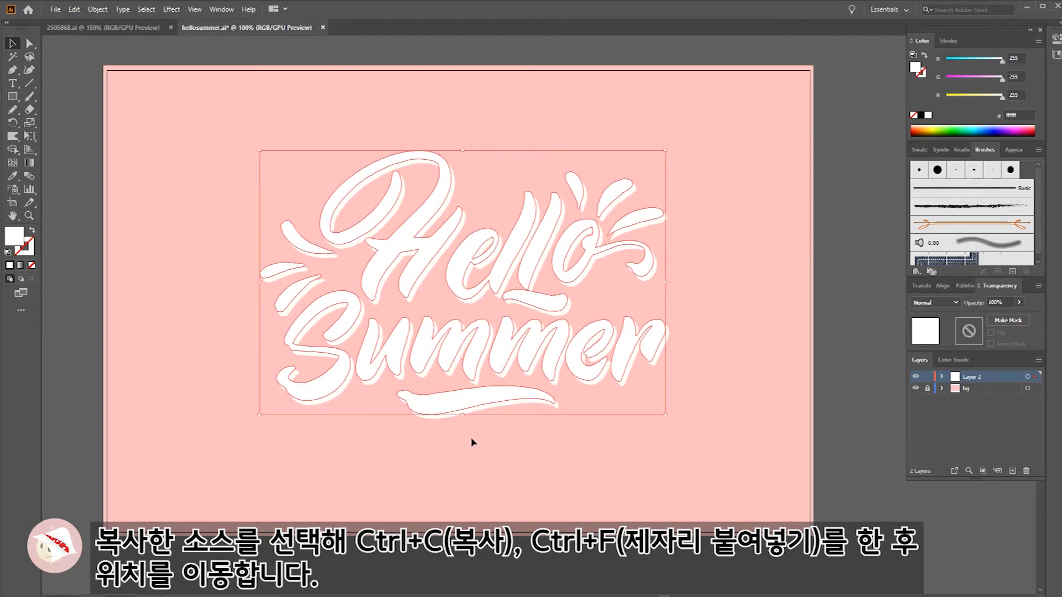
# - Fill the lower copy of the lettering with #fe9d8f as a drop shadow
pyautogui.click(494, 409)
pyautogui.doubleClick(18, 238)
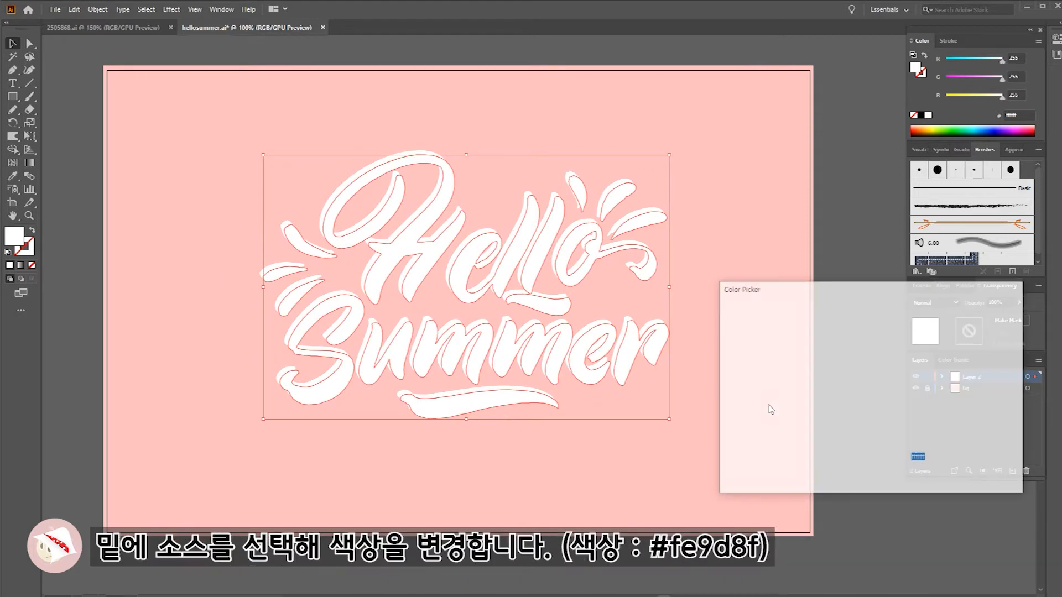
pyautogui.write('fe9d8f')
pyautogui.click(990, 323)
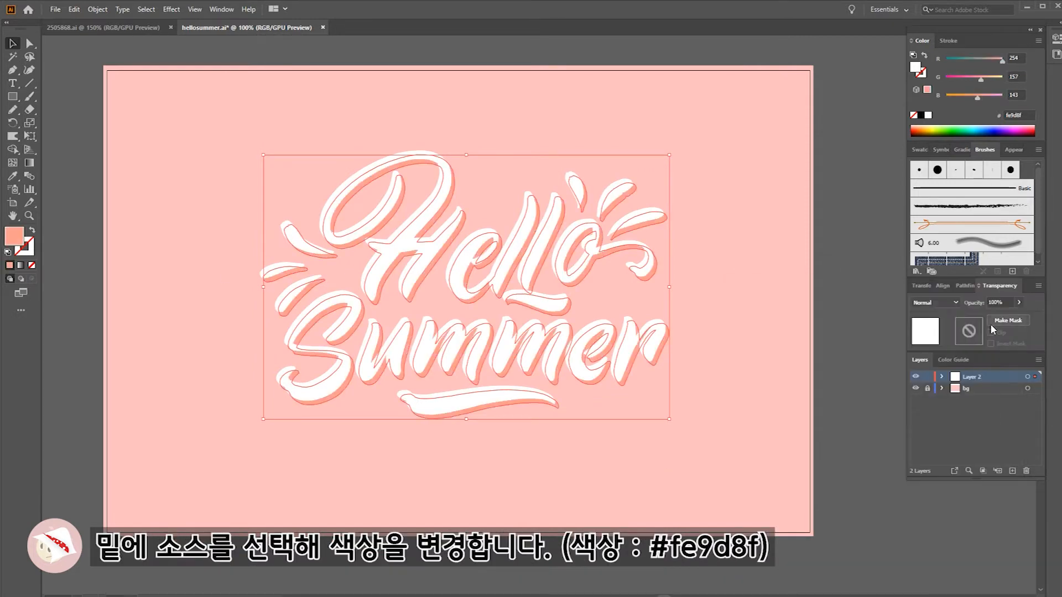
pyautogui.click(860, 439)
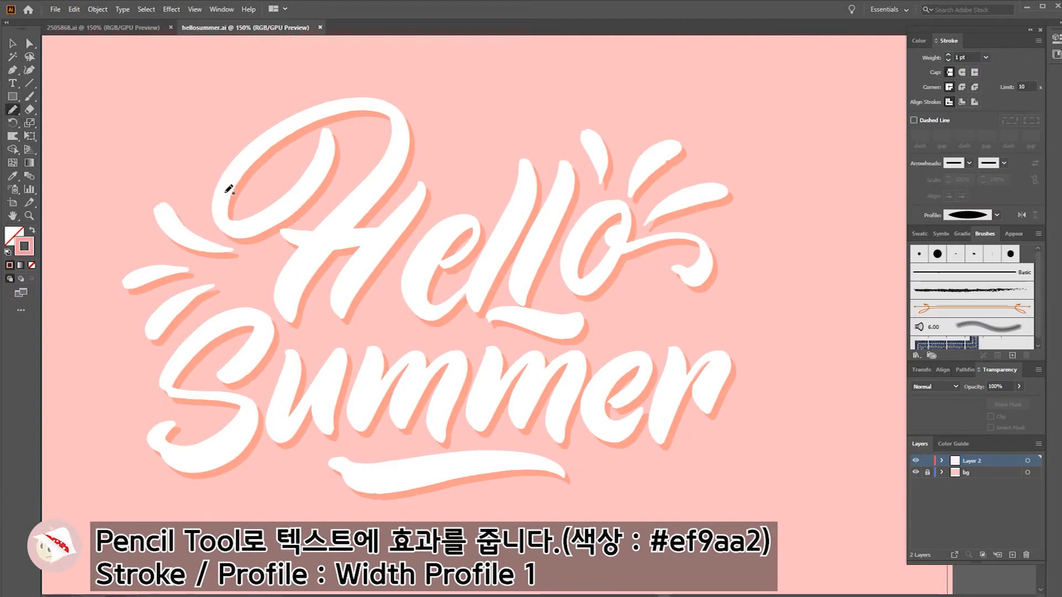
# - Draw a short curved highlight on the upper-left loop of the H with the Pencil tool and apply Width Profile 1
pyautogui.moveTo(222, 188)
pyautogui.mouseDown()
pyautogui.moveTo(244, 151)
pyautogui.moveTo(268, 136)
pyautogui.mouseUp()
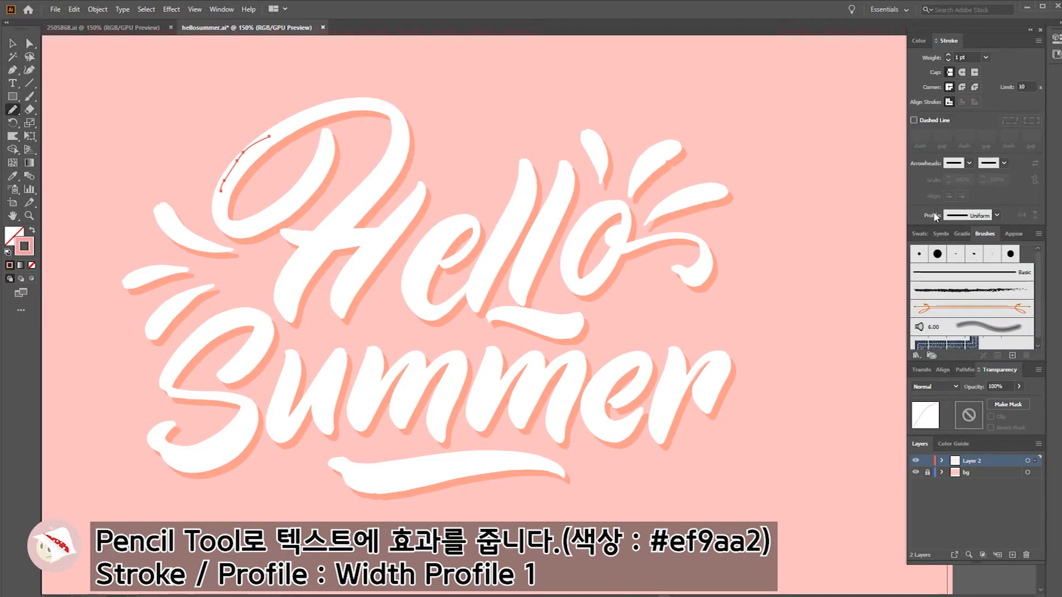
pyautogui.click(1038, 42)
pyautogui.click(1010, 49)
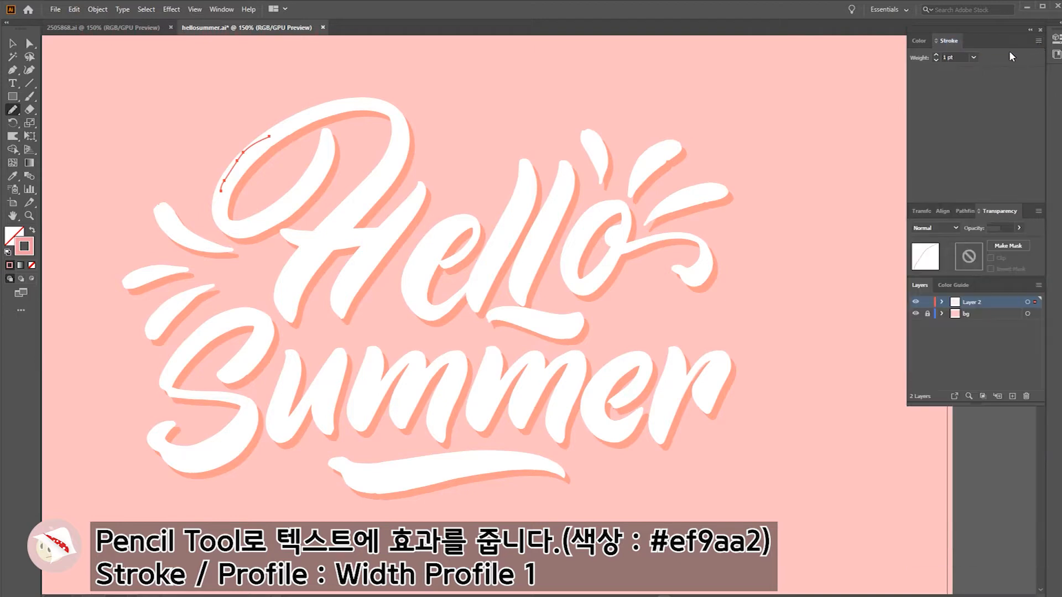
pyautogui.click(1038, 41)
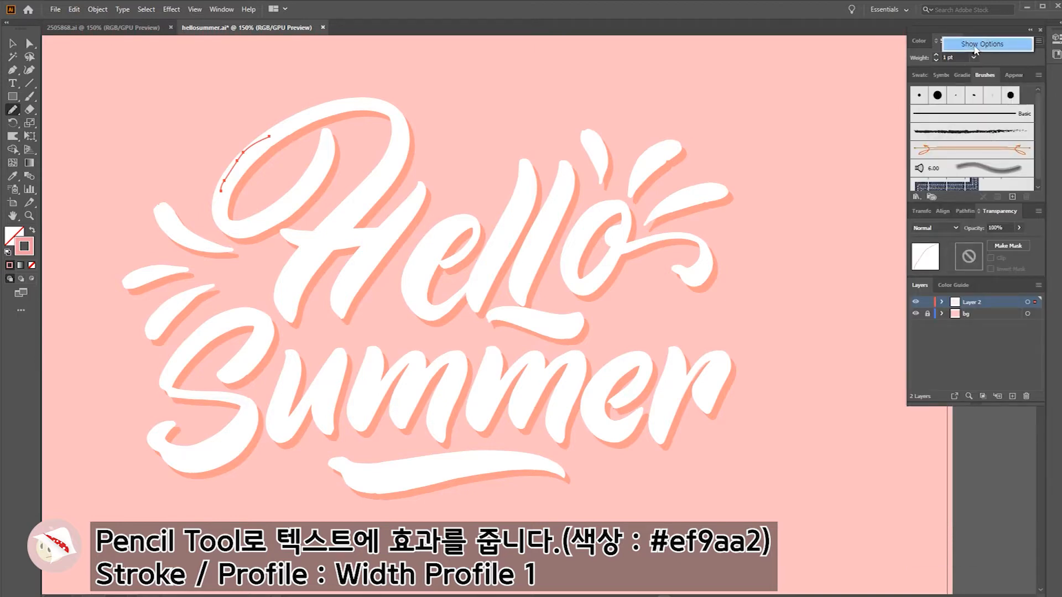
pyautogui.click(974, 44)
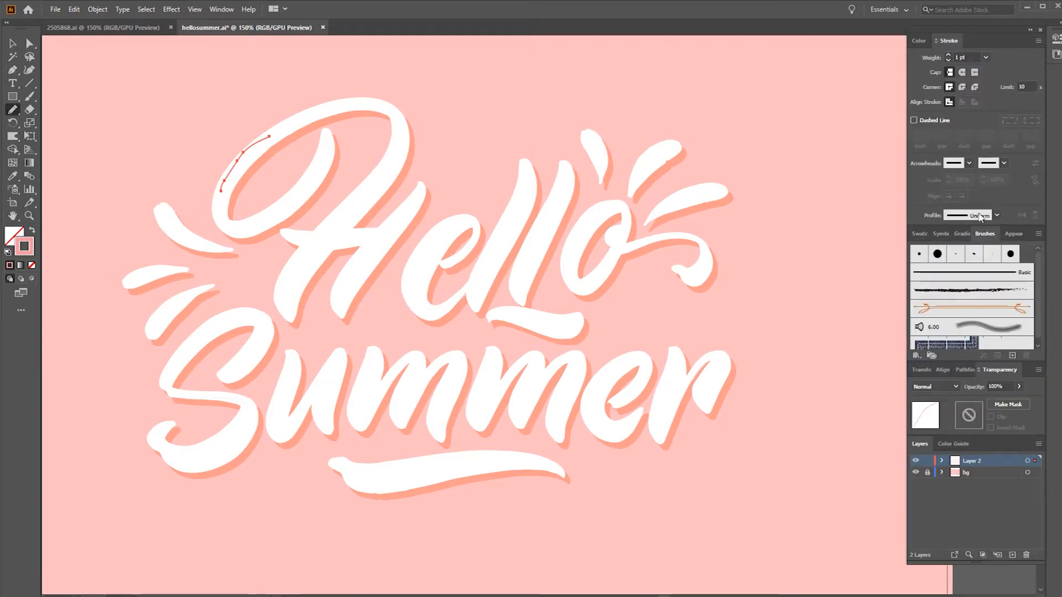
pyautogui.click(996, 216)
pyautogui.click(974, 250)
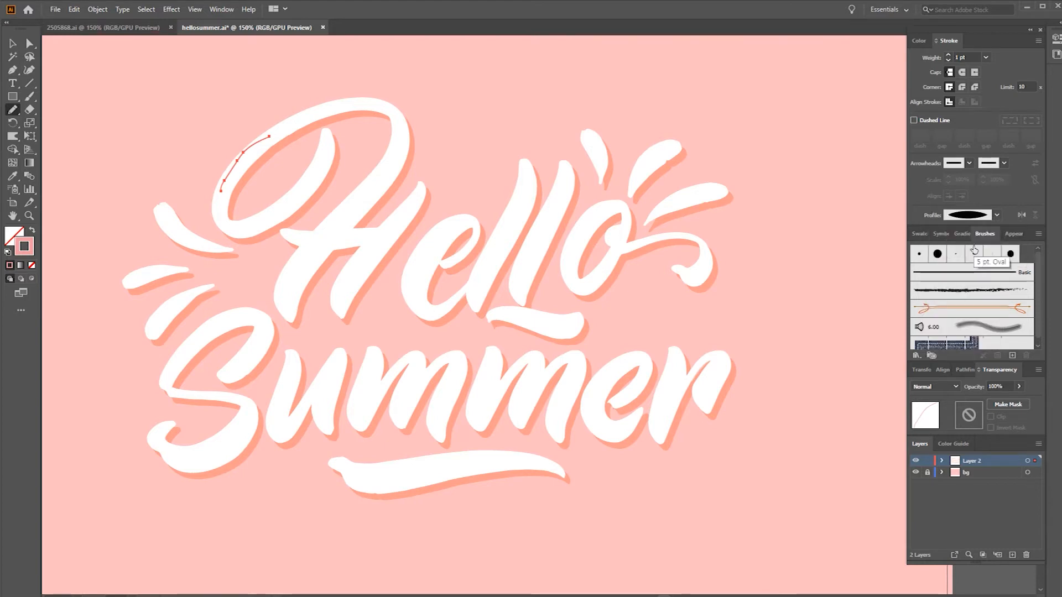
# - Nudge the highlight on the H's loop slightly downward and set its stroke weight to 4 pt
pyautogui.click(985, 57)
pyautogui.click(1005, 129)
pyautogui.press('v')
pyautogui.press('Down')
pyautogui.press('Down')
pyautogui.press('Down')
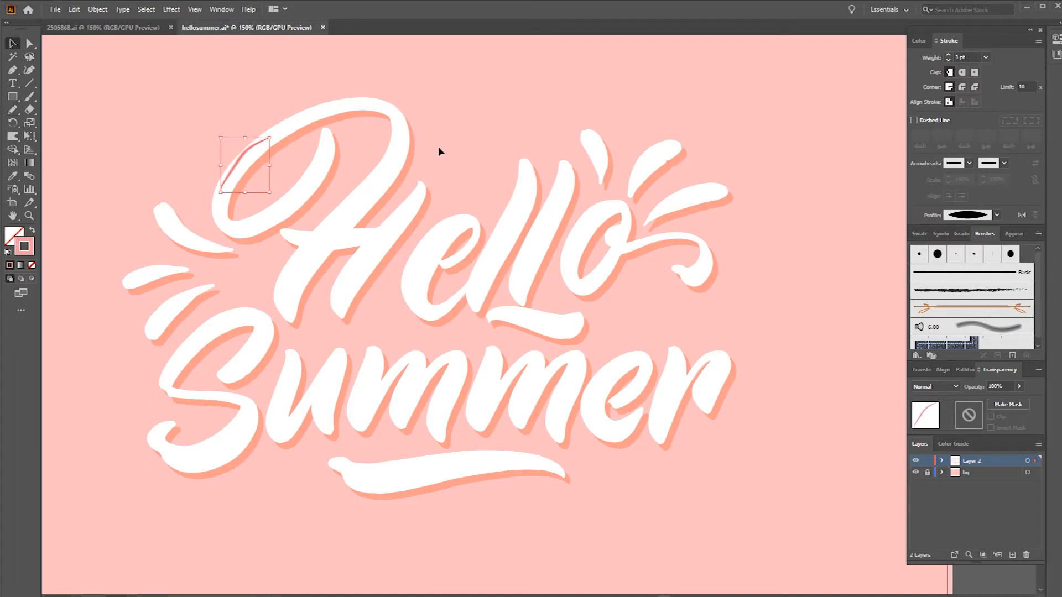
pyautogui.click(986, 58)
pyautogui.click(1011, 145)
pyautogui.hotkey('ctrl', 'shift', 'a')
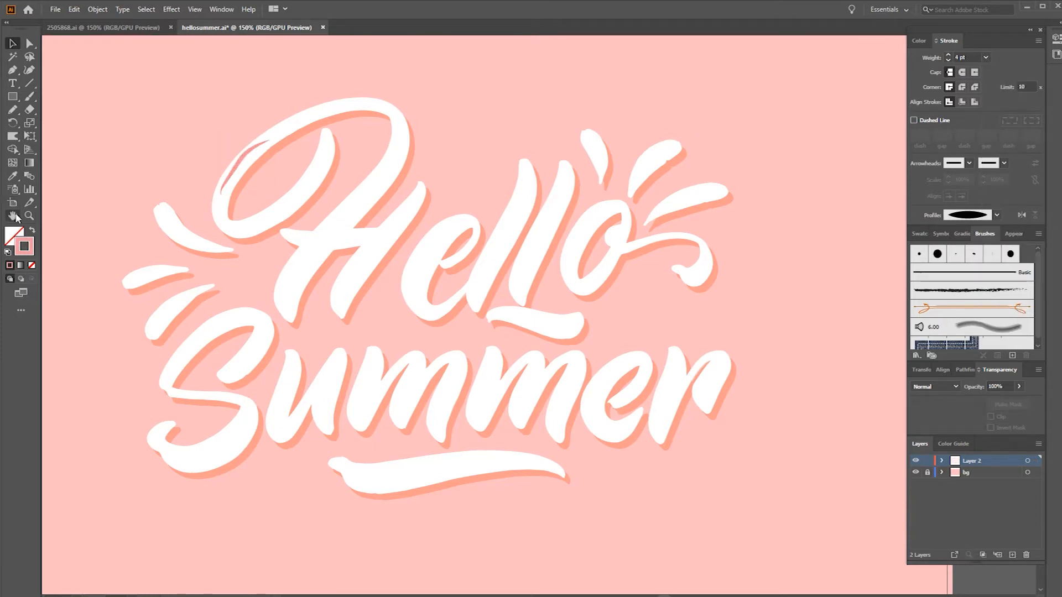
# - Draw two short parallel diagonal lines on the left stem of the H with the Pencil tool
pyautogui.click(14, 110)
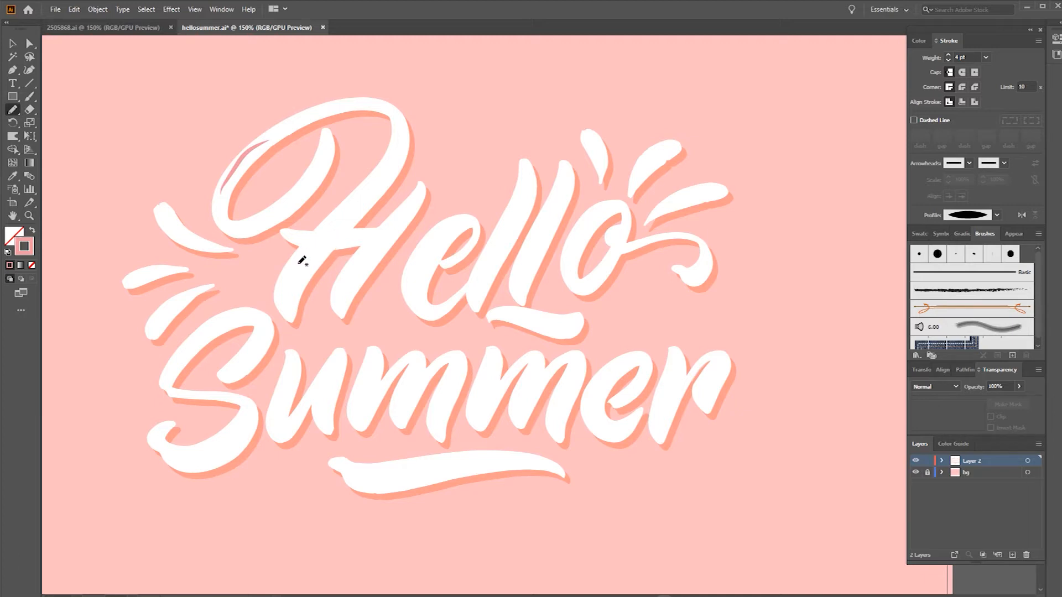
pyautogui.moveTo(342, 213); pyautogui.dragTo(340, 212)
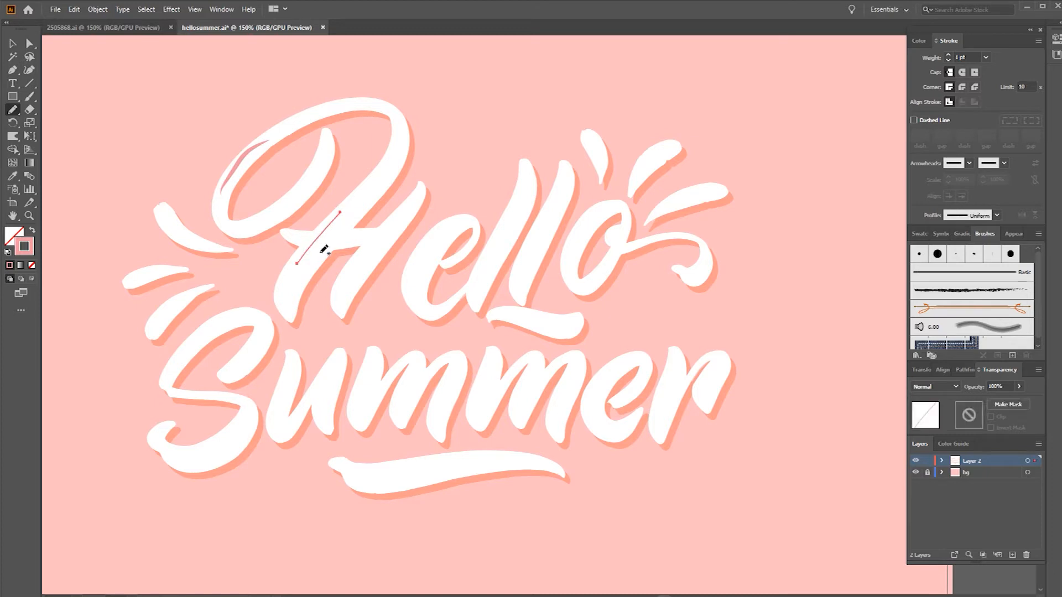
pyautogui.moveTo(321, 246); pyautogui.dragTo(342, 220)
pyautogui.click(12, 44)
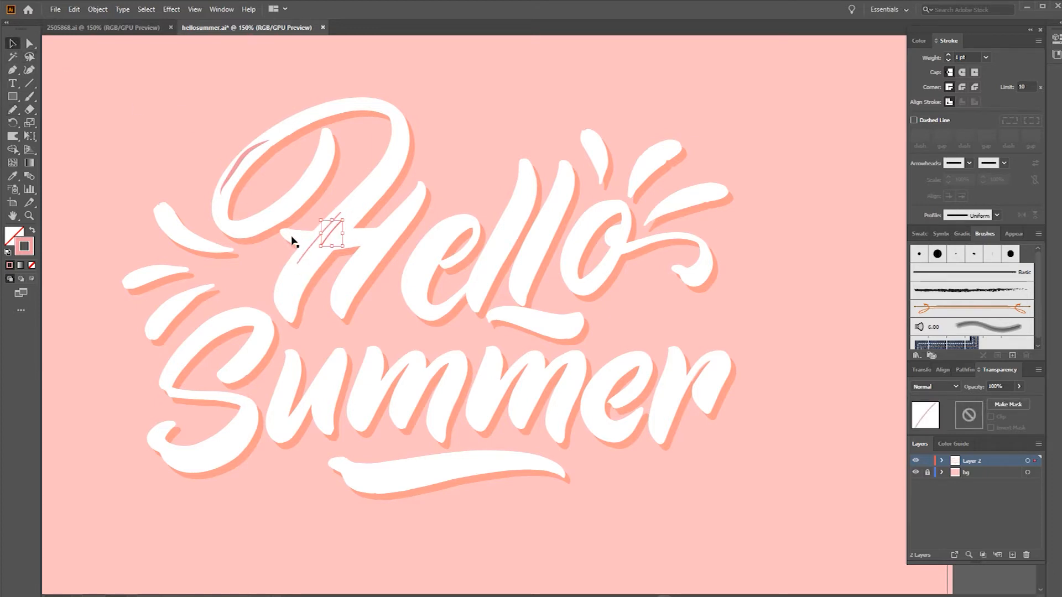
pyautogui.hotkey('ctrl', 'a')
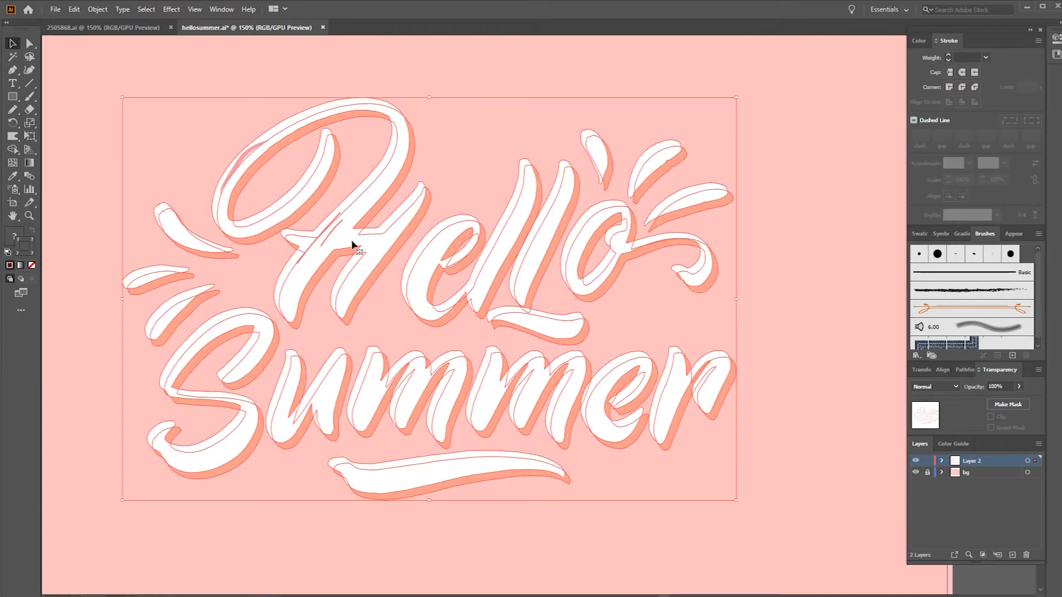
pyautogui.hotkey('ctrl', 'alt', 'x')
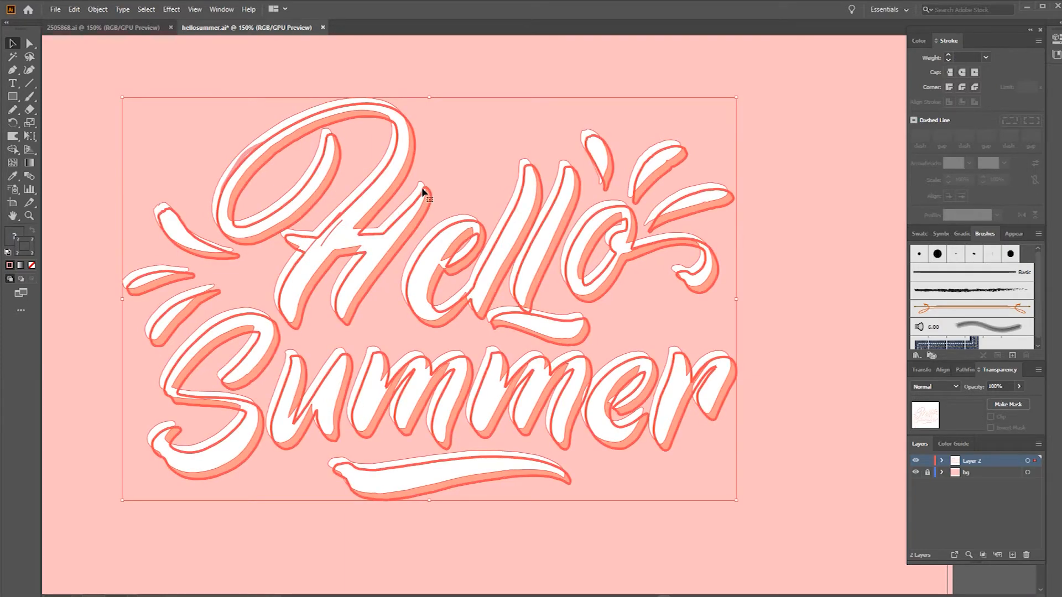
pyautogui.click(595, 81)
# - Cut the three highlight lines from the H, paste them onto a new layer above the lettering and place them back on the letter
pyautogui.click(247, 158)
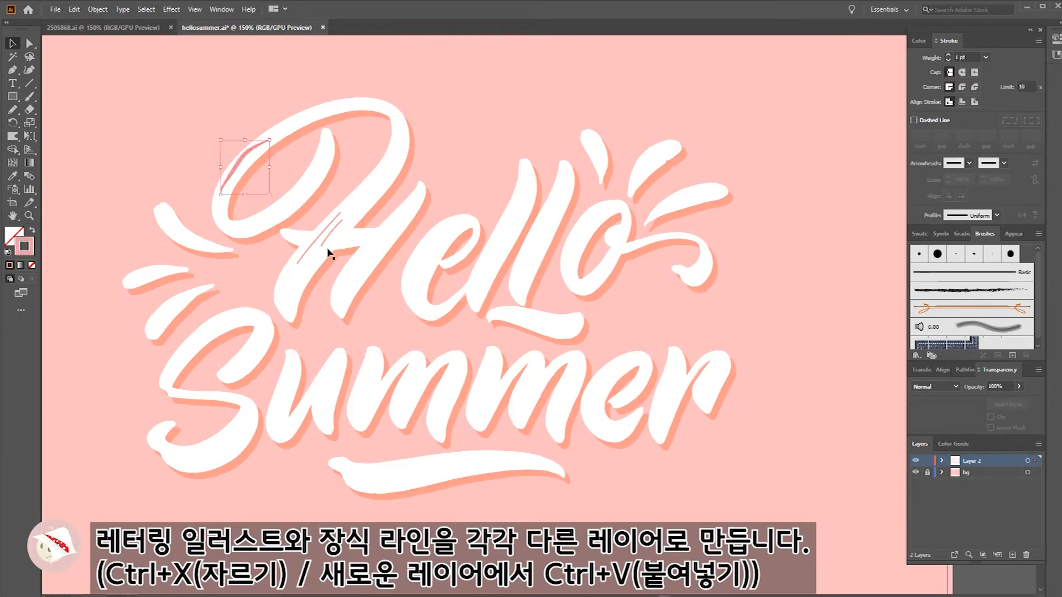
pyautogui.keyDown('shift'); pyautogui.click(315, 243); pyautogui.keyUp('shift')
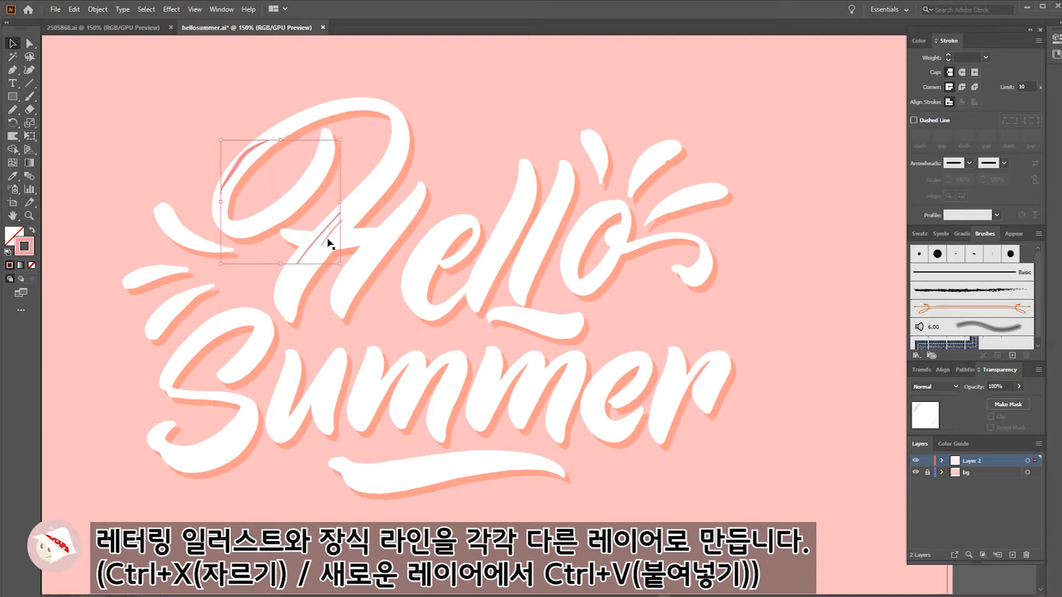
pyautogui.hotkey('ctrl', 'x')
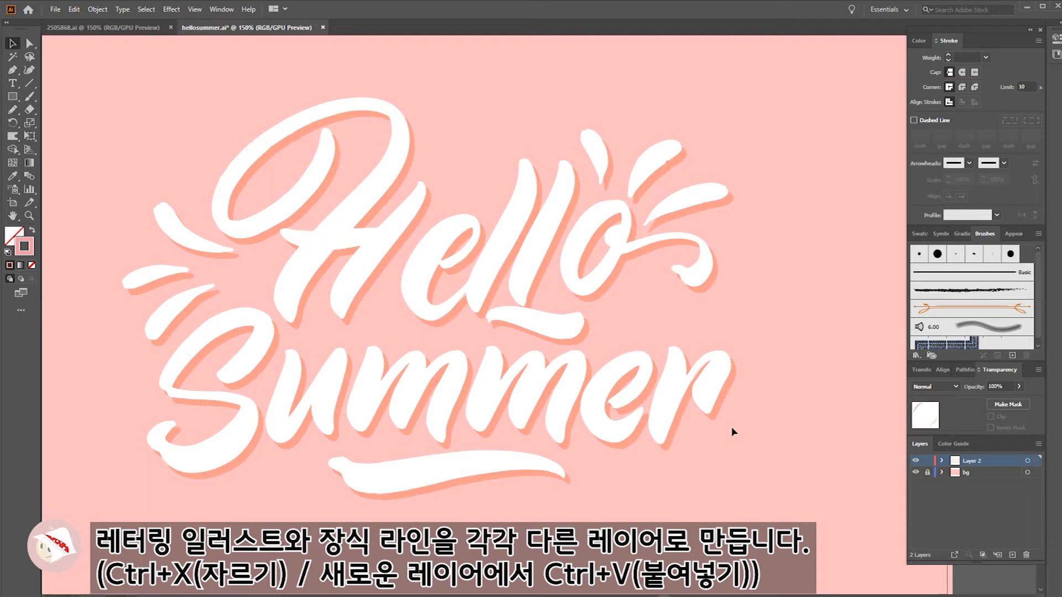
pyautogui.click(1011, 555)
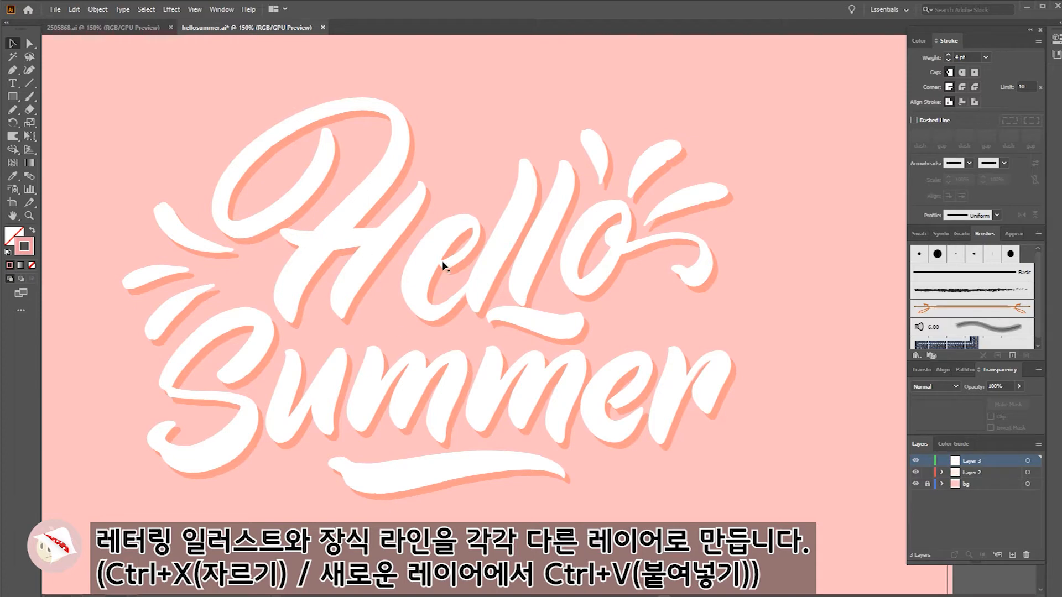
pyautogui.hotkey('ctrl', 'v')
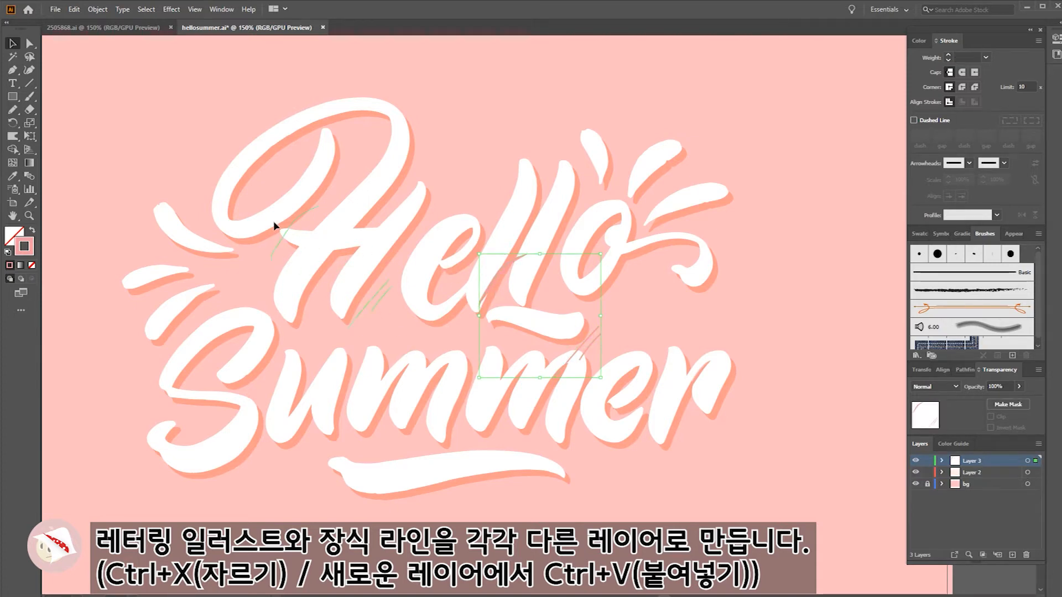
pyautogui.click(245, 160)
# - Apply Width Profile 1 and a 4 pt stroke weight to the two diagonal lines on the H's stem
pyautogui.click(332, 235)
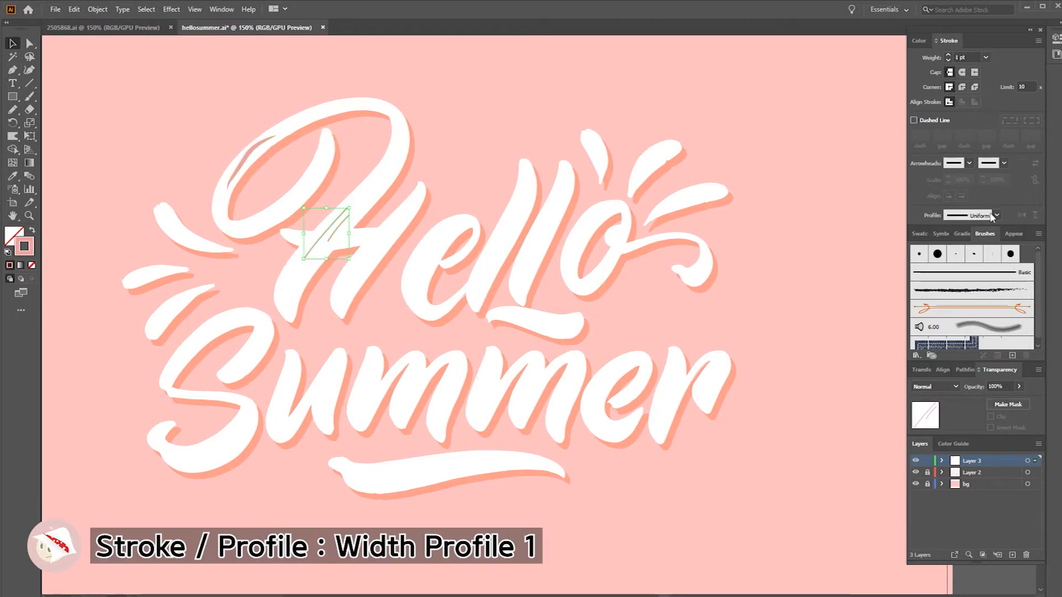
pyautogui.click(996, 214)
pyautogui.click(988, 254)
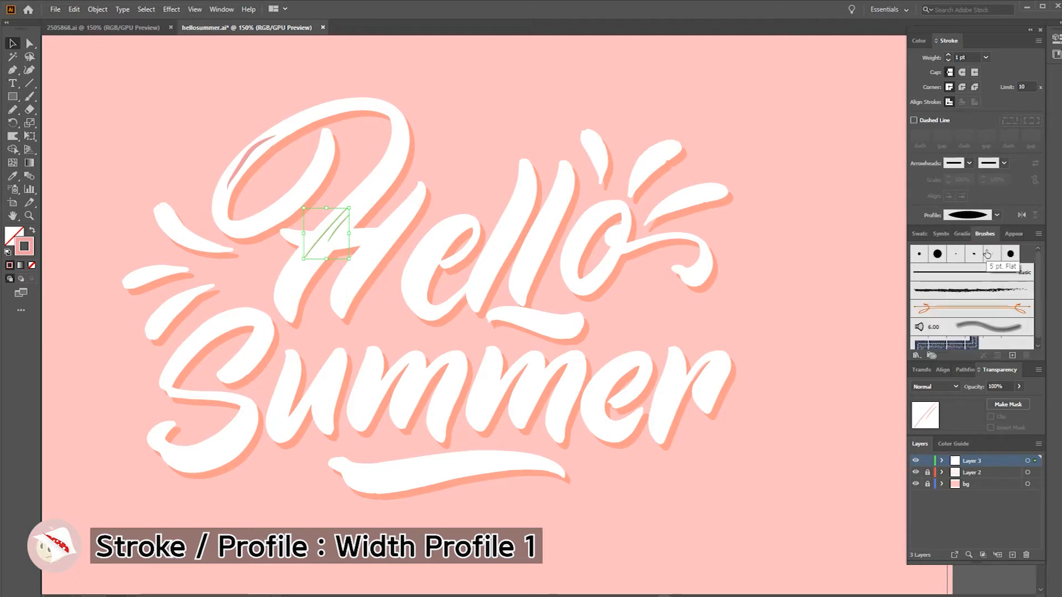
pyautogui.click(986, 57)
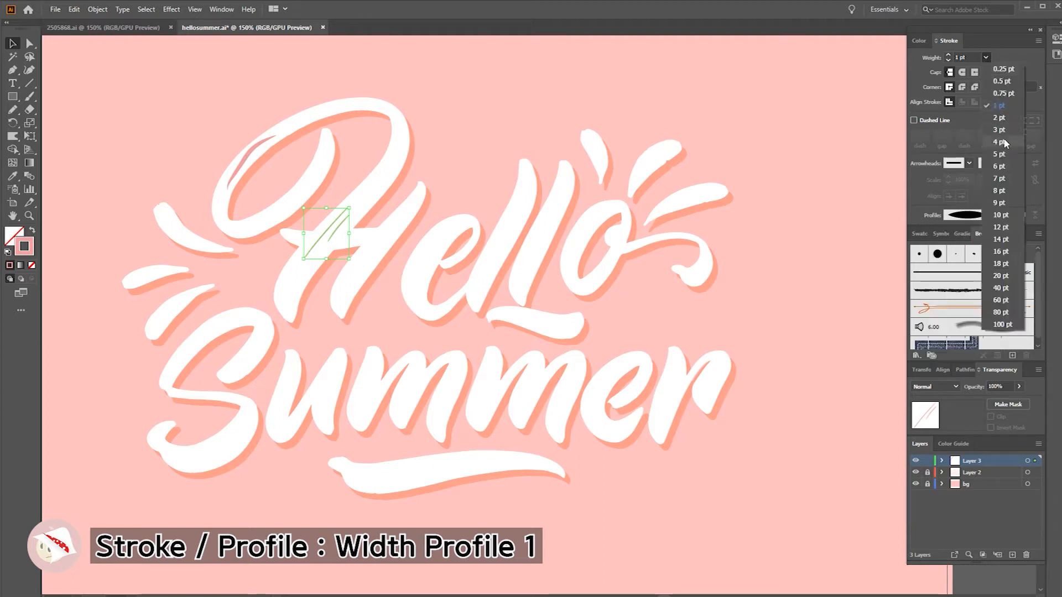
pyautogui.click(996, 132)
pyautogui.click(449, 159)
pyautogui.click(327, 231)
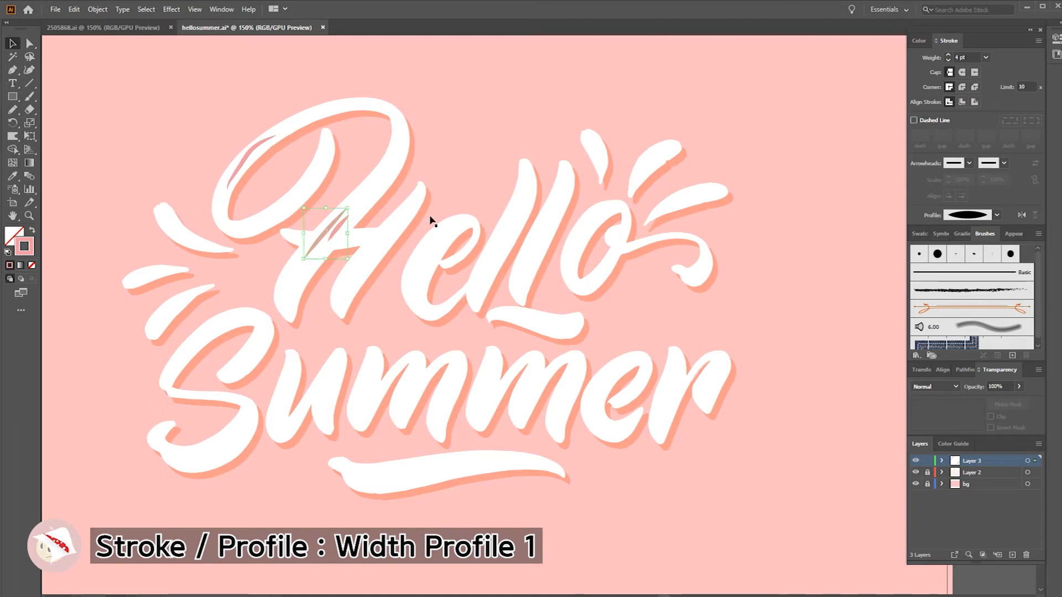
pyautogui.click(415, 197)
pyautogui.click(333, 229)
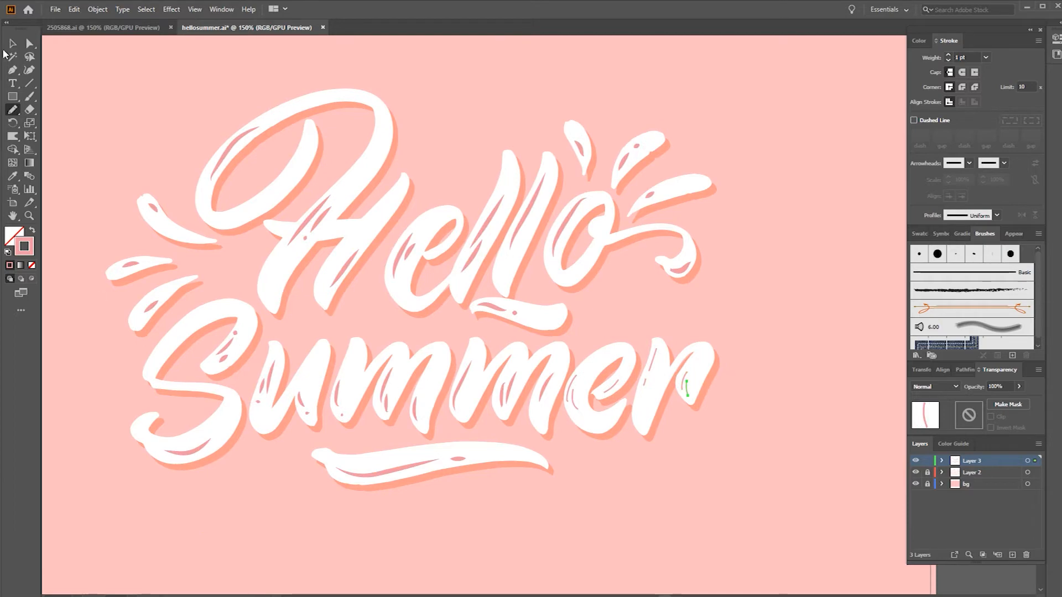
# - Apply Width Profile 1 and a 3 pt stroke weight to the highlight lines on the e and r of Summer
pyautogui.click(12, 44)
pyautogui.moveTo(585, 373); pyautogui.dragTo(573, 346)
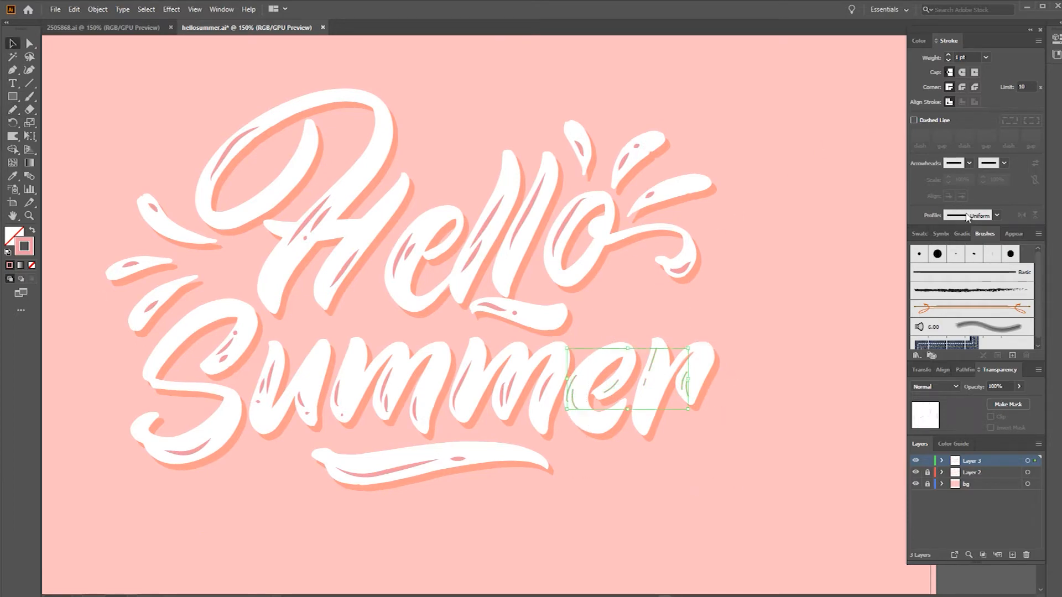
pyautogui.click(985, 217)
pyautogui.click(975, 254)
pyautogui.click(985, 58)
pyautogui.click(999, 129)
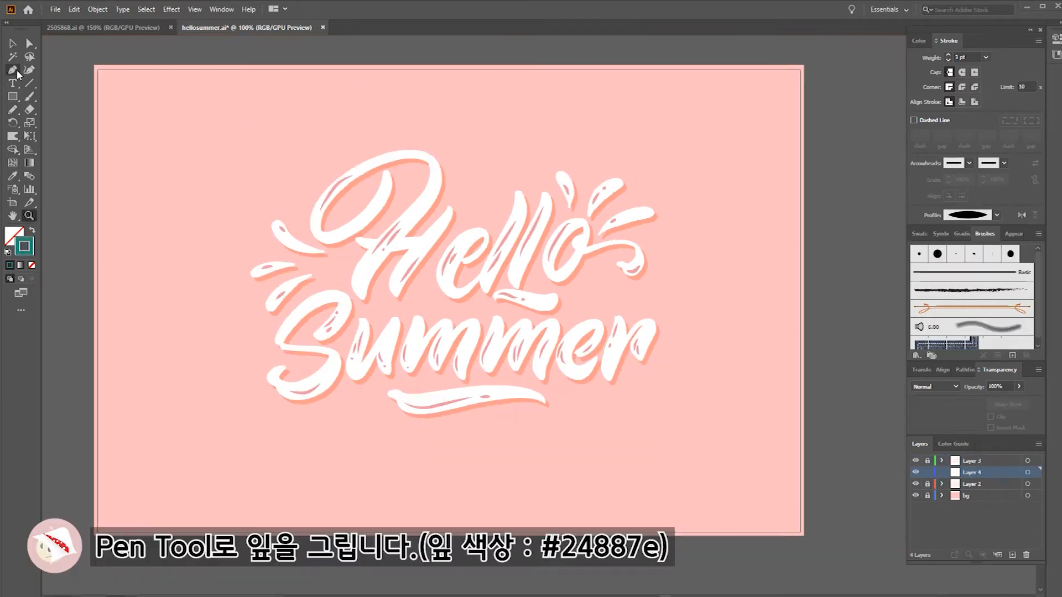
# - Draw a closed monstera leaf outline with deep notches and a short stem over the end of Summer with the Pen tool
pyautogui.click(14, 70)
pyautogui.click(540, 392)
pyautogui.click(566, 399)
pyautogui.moveTo(555, 359); pyautogui.dragTo(556, 331)
pyautogui.click(555, 359)
pyautogui.moveTo(571, 380); pyautogui.dragTo(575, 383)
pyautogui.click(576, 380)
pyautogui.click(559, 353)
pyautogui.moveTo(571, 320); pyautogui.dragTo(690, 335)
pyautogui.click(571, 320)
pyautogui.click(582, 346)
pyautogui.click(606, 297)
pyautogui.click(615, 332)
pyautogui.click(649, 312)
pyautogui.click(653, 311)
pyautogui.click(638, 335)
pyautogui.click(698, 334)
pyautogui.click(652, 348)
pyautogui.moveTo(660, 369); pyautogui.dragTo(633, 405)
pyautogui.click(668, 369)
pyautogui.click(626, 376)
pyautogui.click(640, 399)
pyautogui.moveTo(621, 412); pyautogui.dragTo(593, 421)
pyautogui.click(590, 396)
pyautogui.click(606, 413)
pyautogui.keyDown('ctrl'); pyautogui.click(569, 411); pyautogui.keyUp('ctrl')
pyautogui.click(533, 395)
pyautogui.click(539, 392)
pyautogui.press('v')
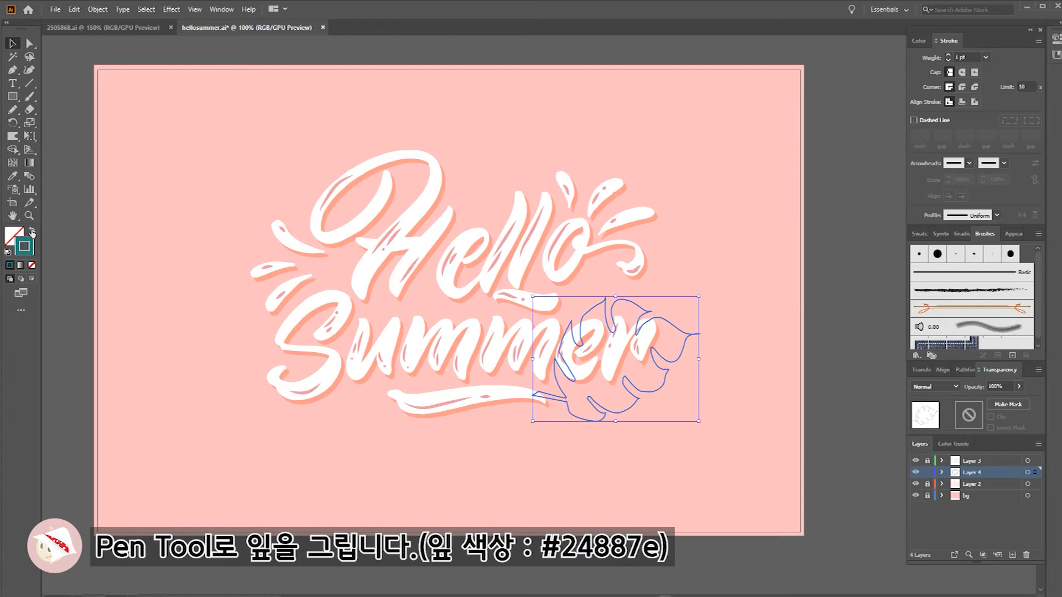
# - Swap the leaf's teal #24887e stroke to its fill and move Layer 4 below Layer 2
pyautogui.click(32, 230)
pyautogui.click(13, 236)
pyautogui.moveTo(975, 393); pyautogui.dragTo(976, 409)
pyautogui.click(739, 483)
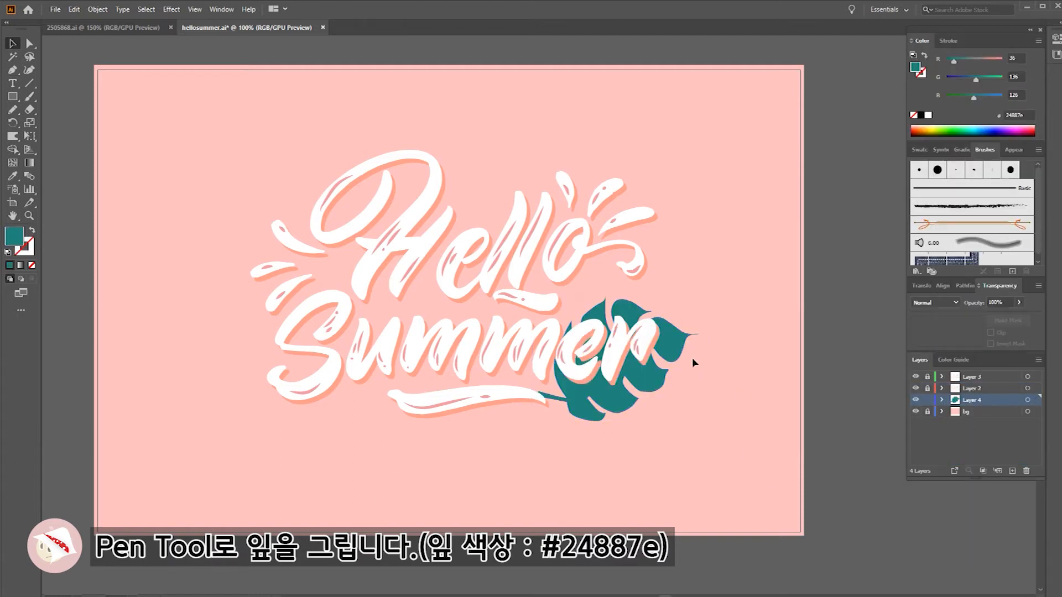
# - Enlarge the leaf slightly, shift it a little down and save the file
pyautogui.click(673, 349)
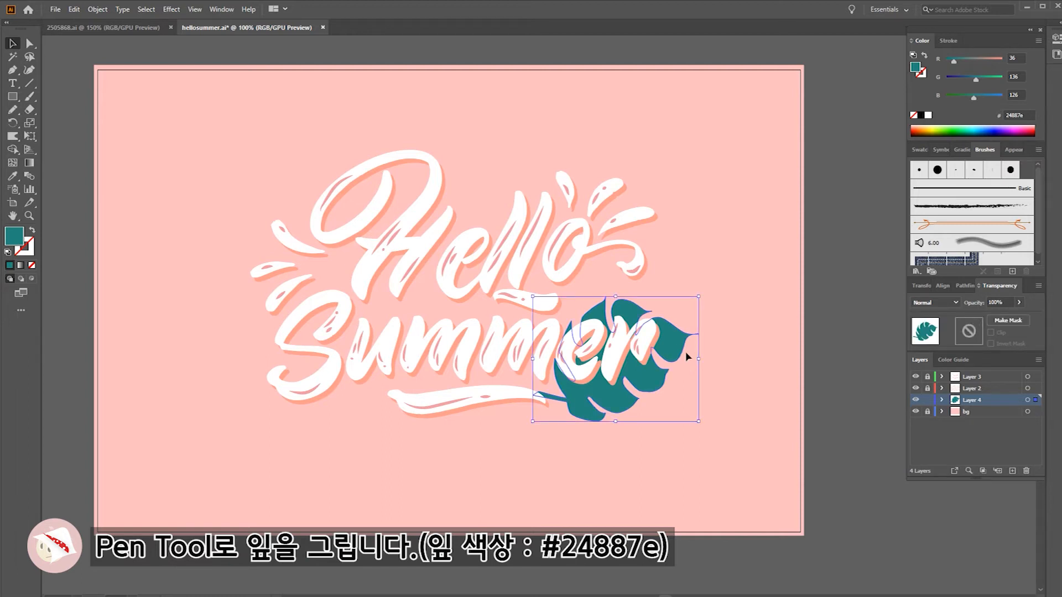
pyautogui.moveTo(699, 298); pyautogui.dragTo(722, 282)
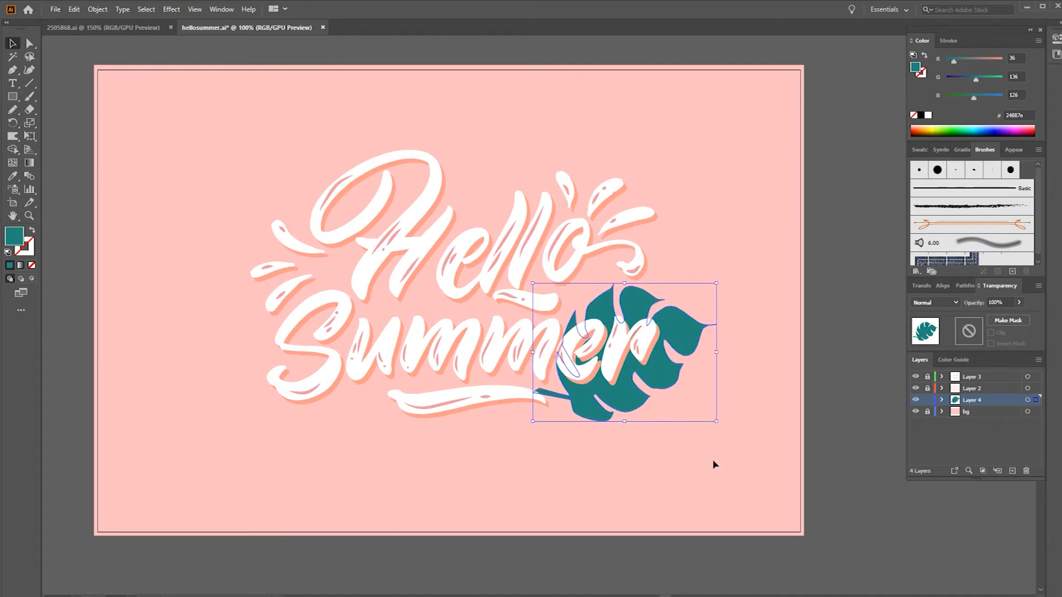
pyautogui.click(728, 469)
pyautogui.moveTo(635, 402); pyautogui.dragTo(638, 407)
pyautogui.click(741, 437)
pyautogui.hotkey('ctrl', 's')
# - Bring Layer 4 to the top of the layer stack and pull the end of the leaf's stem downward
pyautogui.moveTo(988, 399); pyautogui.dragTo(987, 373)
pyautogui.click(29, 43)
pyautogui.moveTo(552, 386); pyautogui.dragTo(533, 404)
pyautogui.hotkey('shift', 'Down')
pyautogui.hotkey('shift', 'Down')
pyautogui.hotkey('shift', 'Down')
pyautogui.hotkey('shift', 'Down')
pyautogui.hotkey('shift', 'Down')
pyautogui.click(543, 421)
pyautogui.moveTo(541, 418); pyautogui.dragTo(530, 420)
pyautogui.click(588, 446)
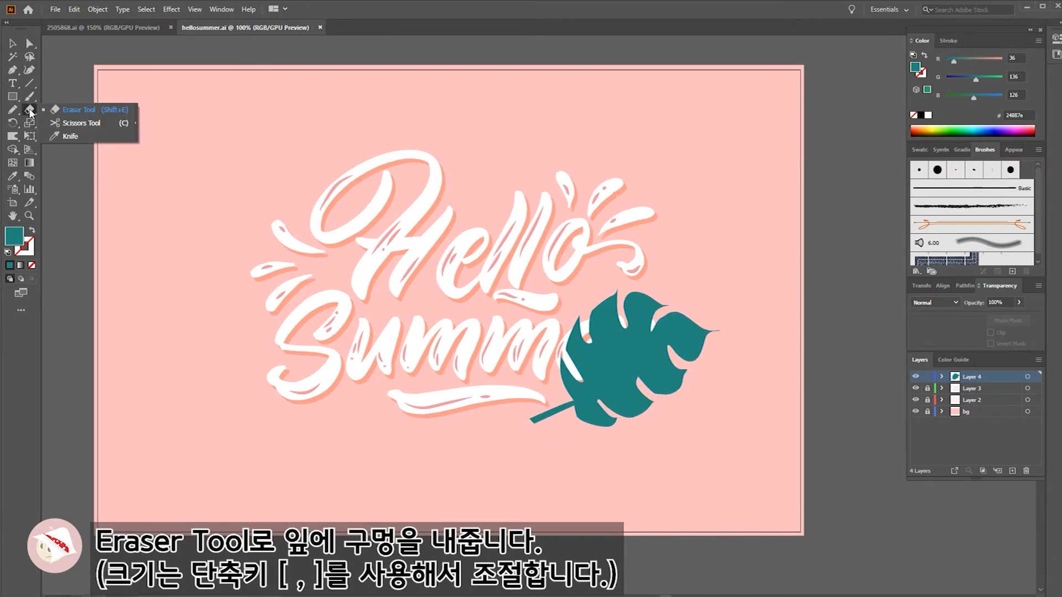
# - Punch small round holes across the leaf with the Eraser tool
pyautogui.click(55, 109)
pyautogui.click(603, 348)
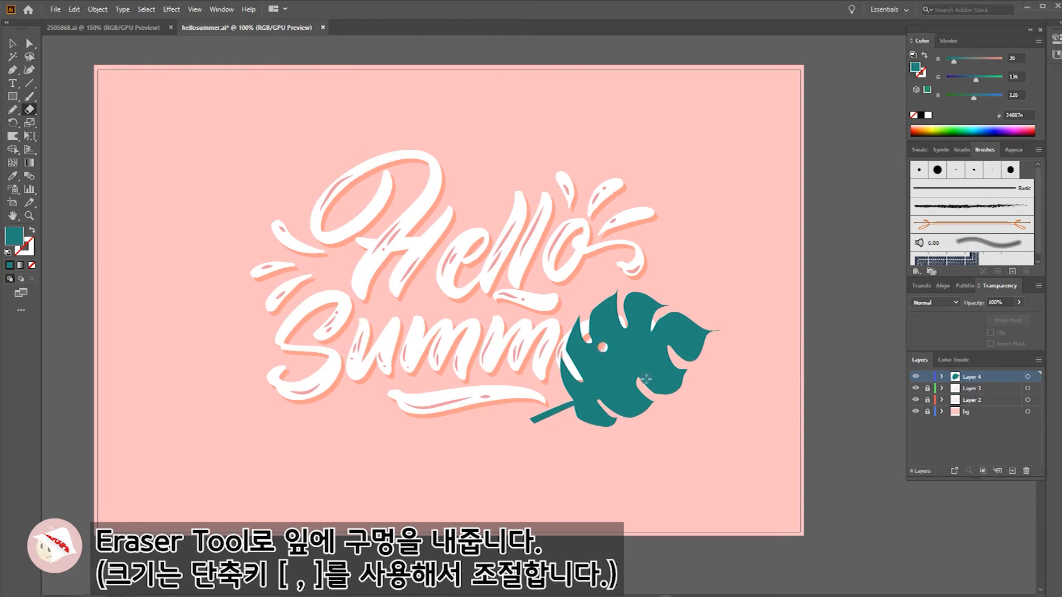
pyautogui.click(656, 381)
pyautogui.moveTo(674, 321); pyautogui.dragTo(676, 321)
pyautogui.click(617, 403)
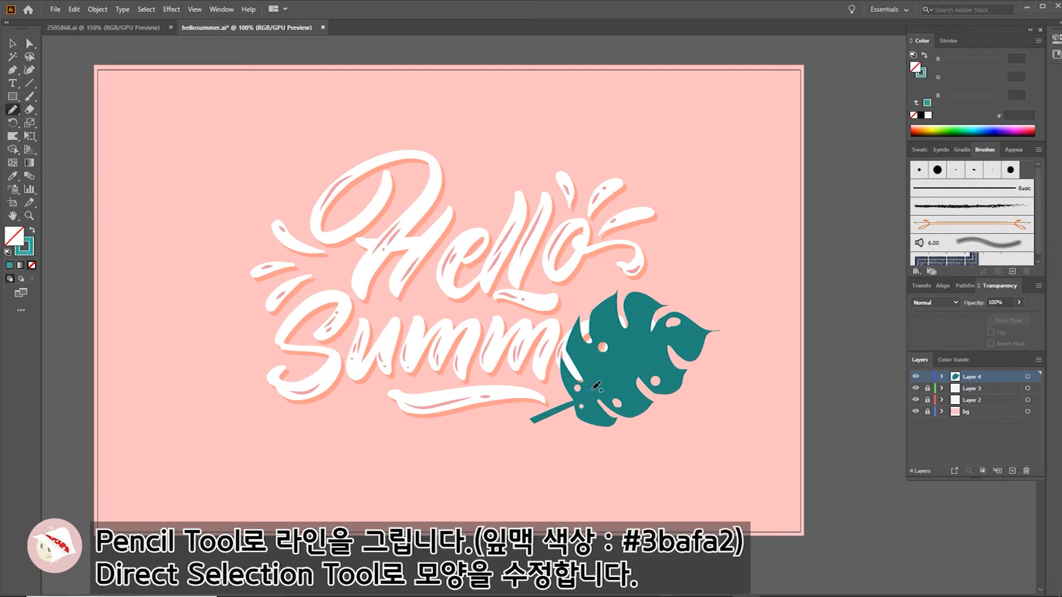
# - Draw light teal veins on the leaf with the Pencil tool and adjust their shape with the Direct Selection tool
pyautogui.moveTo(580, 395)
pyautogui.mouseDown()
pyautogui.moveTo(679, 336)
pyautogui.moveTo(689, 343)
pyautogui.moveTo(669, 338)
pyautogui.moveTo(635, 367)
pyautogui.moveTo(644, 392)
pyautogui.moveTo(634, 353)
pyautogui.mouseUp()
pyautogui.hotkey('ctrl', 'shift', 'a')
pyautogui.moveTo(613, 317); pyautogui.dragTo(625, 357)
pyautogui.moveTo(638, 401)
pyautogui.mouseDown()
pyautogui.moveTo(606, 378)
pyautogui.moveTo(617, 373)
pyautogui.mouseUp()
pyautogui.hotkey('ctrl', '=')
pyautogui.hotkey('ctrl', '=')
pyautogui.press('a')
pyautogui.moveTo(564, 323); pyautogui.dragTo(558, 318)
pyautogui.hotkey('ctrl', 'shift', 'a')
# - Set the stroke weight of all the leaf's veins to 2 pt
pyautogui.click(13, 44)
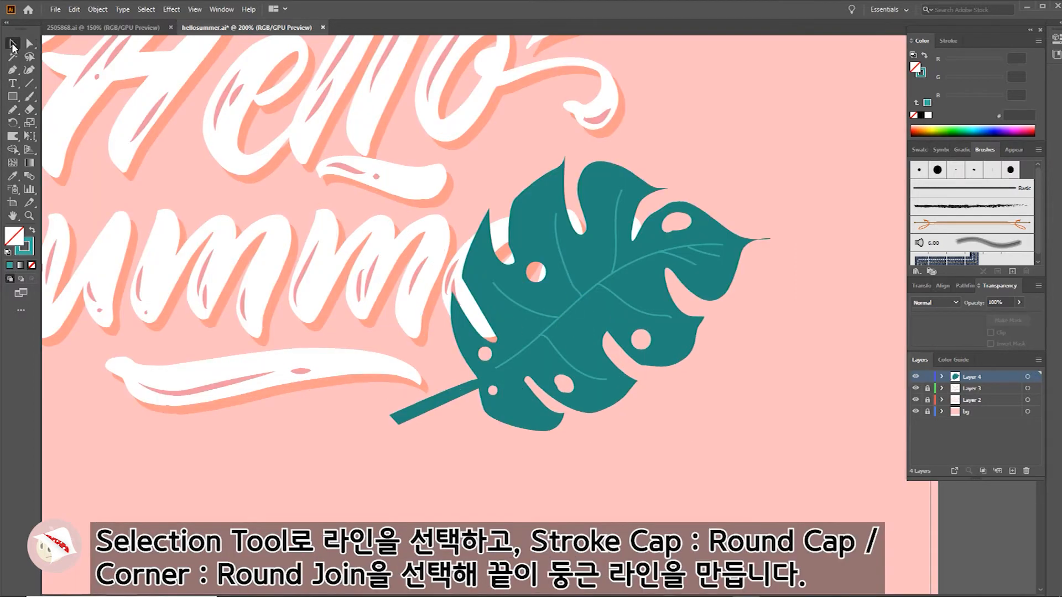
pyautogui.click(574, 305)
pyautogui.keyDown('shift'); pyautogui.click(548, 316); pyautogui.keyUp('shift')
pyautogui.keyDown('shift'); pyautogui.click(559, 355); pyautogui.keyUp('shift')
pyautogui.keyDown('shift'); pyautogui.click(586, 249); pyautogui.keyUp('shift')
pyautogui.keyDown('shift'); pyautogui.click(616, 241); pyautogui.keyUp('shift')
pyautogui.keyDown('shift'); pyautogui.click(690, 261); pyautogui.keyUp('shift')
pyautogui.keyDown('shift'); pyautogui.click(718, 282); pyautogui.keyUp('shift')
pyautogui.click(952, 40)
pyautogui.click(987, 57)
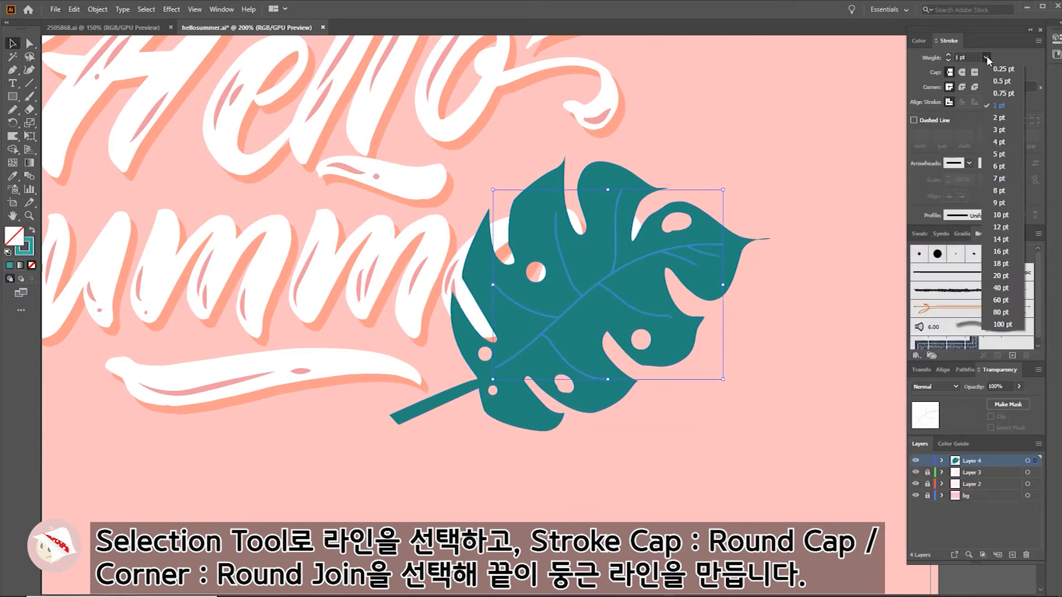
pyautogui.click(1002, 121)
pyautogui.hotkey('ctrl', 'shift', 'a')
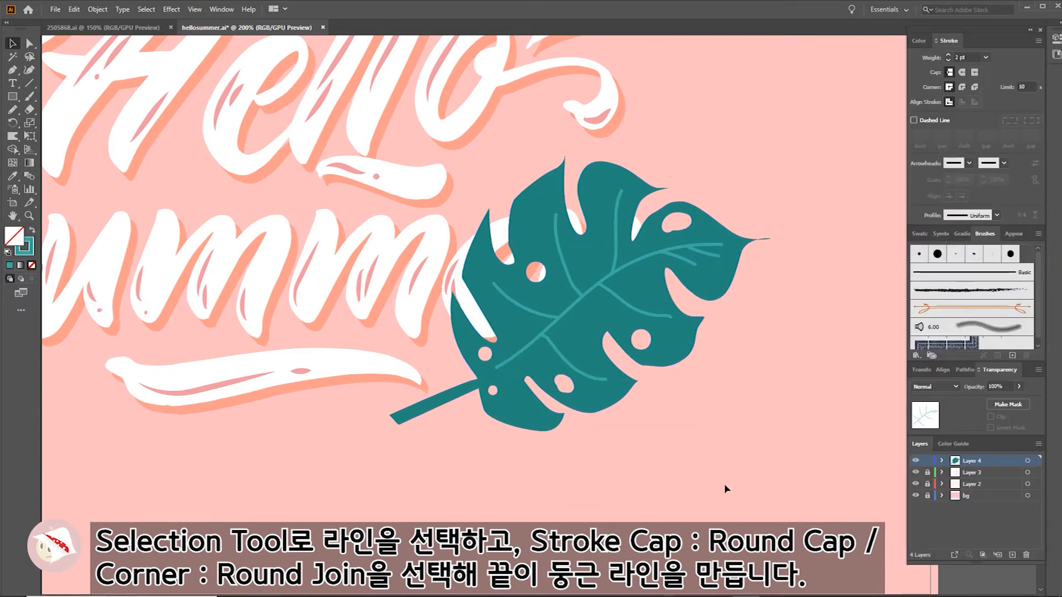
# - Give all the leaf's veins Round Cap ends and Round Join corners
pyautogui.keyDown('shift'); pyautogui.click(556, 317); pyautogui.keyUp('shift')
pyautogui.keyDown('shift'); pyautogui.click(569, 308); pyautogui.keyUp('shift')
pyautogui.keyDown('shift'); pyautogui.click(577, 288); pyautogui.keyUp('shift')
pyautogui.keyDown('shift'); pyautogui.click(626, 304); pyautogui.keyUp('shift')
pyautogui.keyDown('shift'); pyautogui.click(616, 250); pyautogui.keyUp('shift')
pyautogui.keyDown('shift'); pyautogui.click(681, 257); pyautogui.keyUp('shift')
pyautogui.keyDown('shift'); pyautogui.click(689, 262); pyautogui.keyUp('shift')
pyautogui.keyDown('shift'); pyautogui.click(712, 279); pyautogui.keyUp('shift')
pyautogui.click(962, 72)
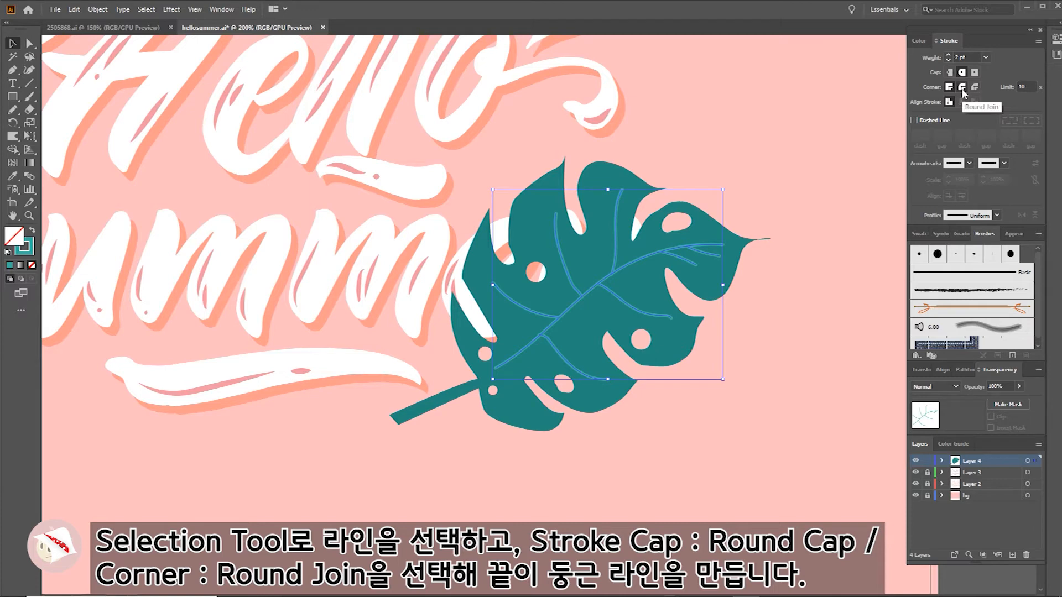
pyautogui.click(963, 88)
pyautogui.click(816, 401)
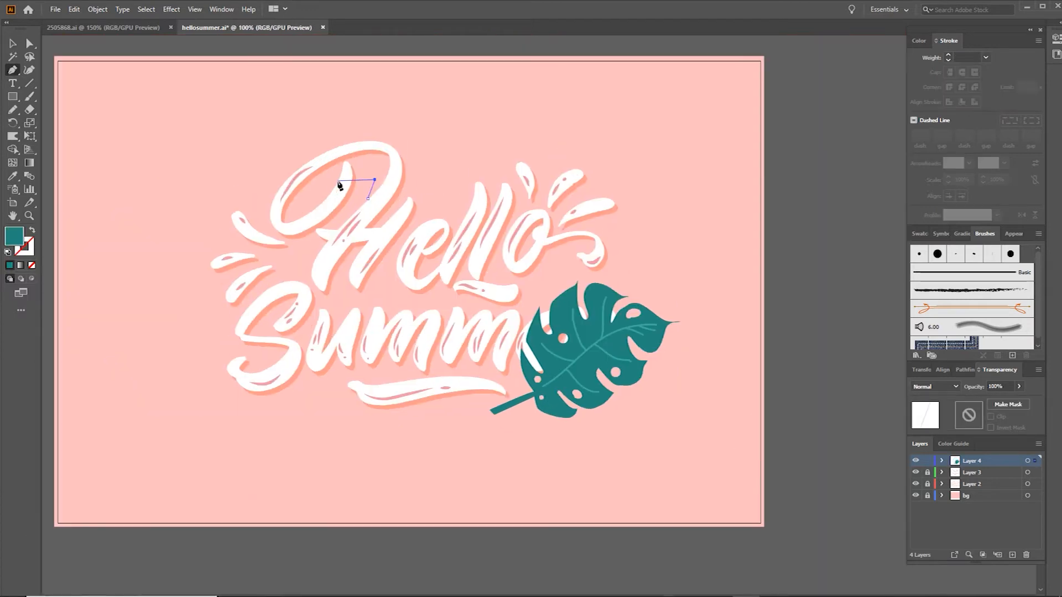
# - Draw a second notched monstera leaf filled with teal above the H of Hello with the Pen tool
pyautogui.click(367, 197)
pyautogui.click(375, 181)
pyautogui.click(330, 180)
pyautogui.click(349, 167)
pyautogui.click(338, 160)
pyautogui.click(311, 166)
pyautogui.click(297, 132)
pyautogui.click(294, 125)
pyautogui.click(303, 130)
pyautogui.click(321, 138)
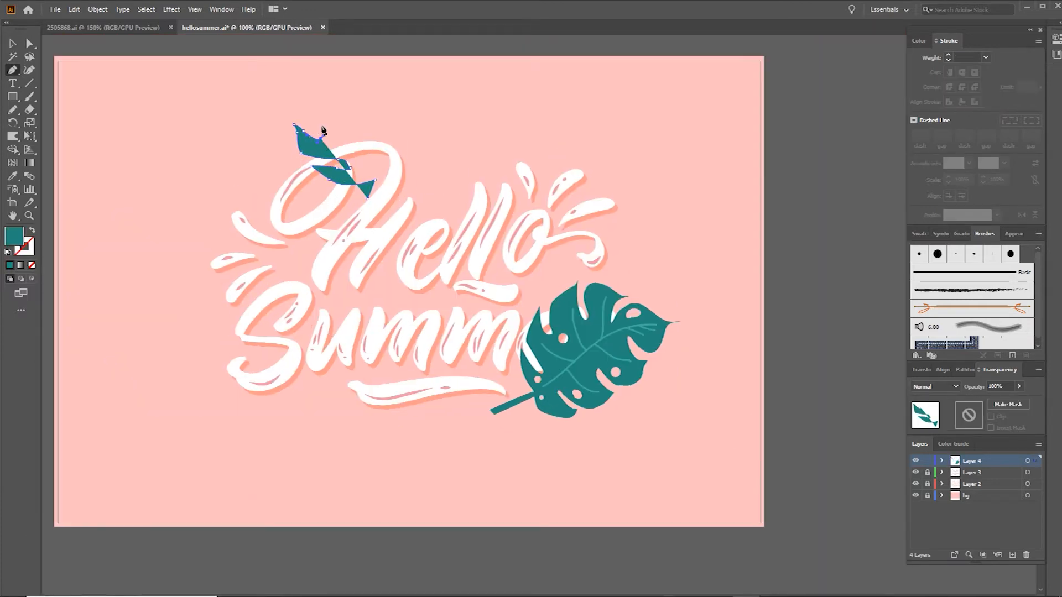
pyautogui.click(310, 113)
pyautogui.click(315, 93)
pyautogui.click(326, 81)
pyautogui.click(330, 91)
pyautogui.moveTo(346, 107); pyautogui.dragTo(351, 107)
pyautogui.click(362, 62)
pyautogui.click(368, 76)
pyautogui.click(401, 59)
pyautogui.moveTo(375, 60); pyautogui.dragTo(410, 154)
pyautogui.click(410, 56)
pyautogui.click(409, 93)
pyautogui.click(392, 91)
pyautogui.click(421, 97)
pyautogui.click(419, 103)
pyautogui.click(426, 140)
pyautogui.click(404, 148)
pyautogui.click(386, 143)
pyautogui.click(385, 145)
pyautogui.click(421, 153)
pyautogui.click(416, 168)
pyautogui.click(386, 176)
pyautogui.click(380, 179)
pyautogui.click(372, 202)
pyautogui.click(369, 198)
# - Shift the stem of the second leaf toward its left side and reshape the lower left notch
pyautogui.click(30, 45)
pyautogui.moveTo(378, 179); pyautogui.dragTo(352, 168)
pyautogui.moveTo(337, 168); pyautogui.dragTo(336, 164)
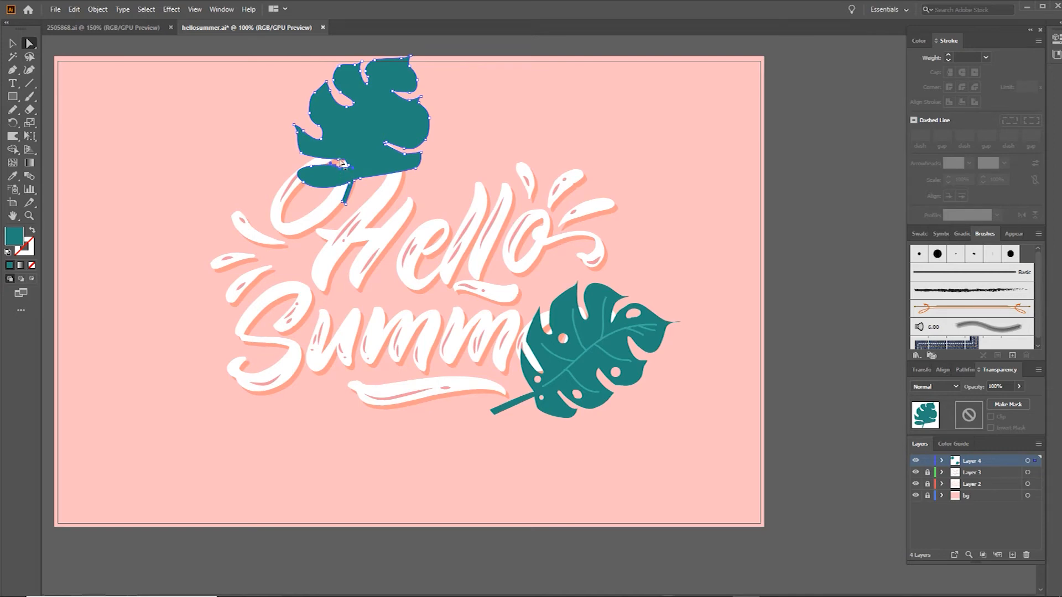
# - Add anchor points to the second leaf's lower right edge and pull one inward to form a notch
pyautogui.hotkey('ctrl', '+')
pyautogui.moveTo(12, 70); pyautogui.dragTo(47, 70)
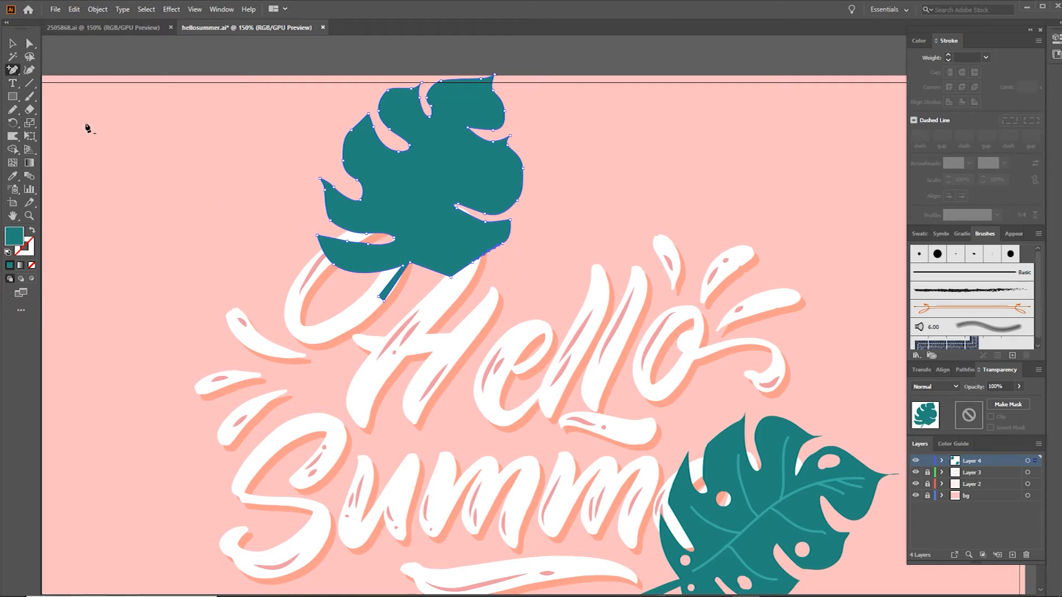
pyautogui.click(30, 44)
pyautogui.moveTo(488, 253); pyautogui.dragTo(427, 245)
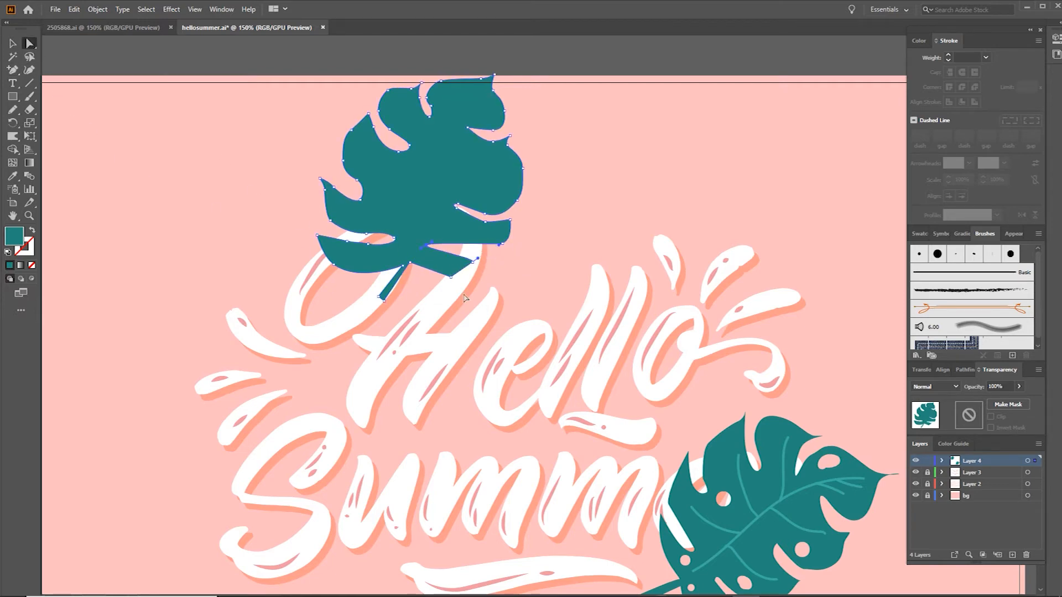
# - Convert the corner of the second leaf's lowest right lobe into a curve and extend the lobe into a pointed tip
pyautogui.moveTo(12, 70); pyautogui.dragTo(50, 110)
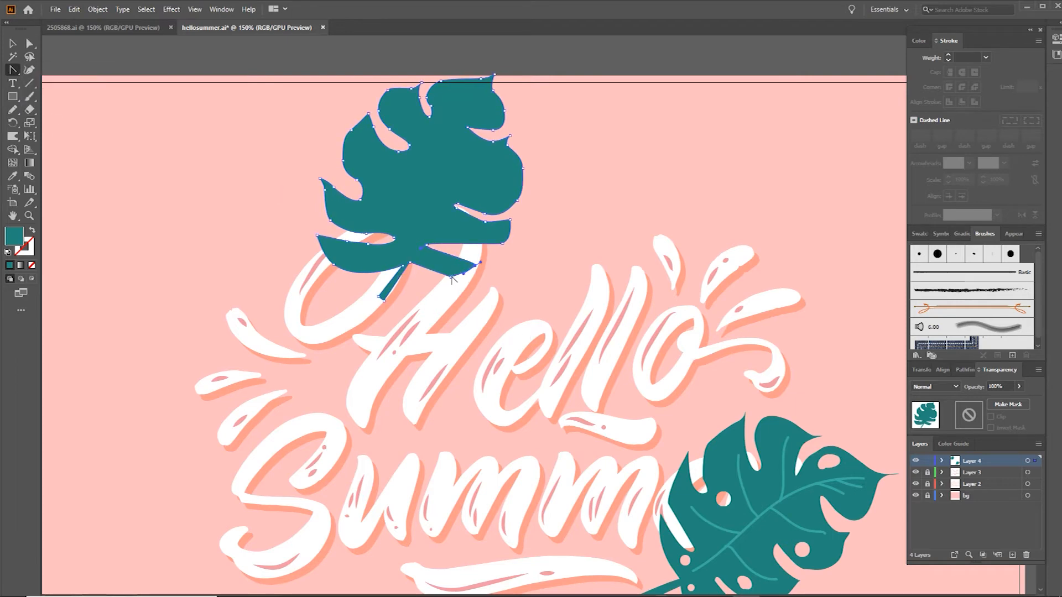
pyautogui.moveTo(452, 276); pyautogui.dragTo(437, 279)
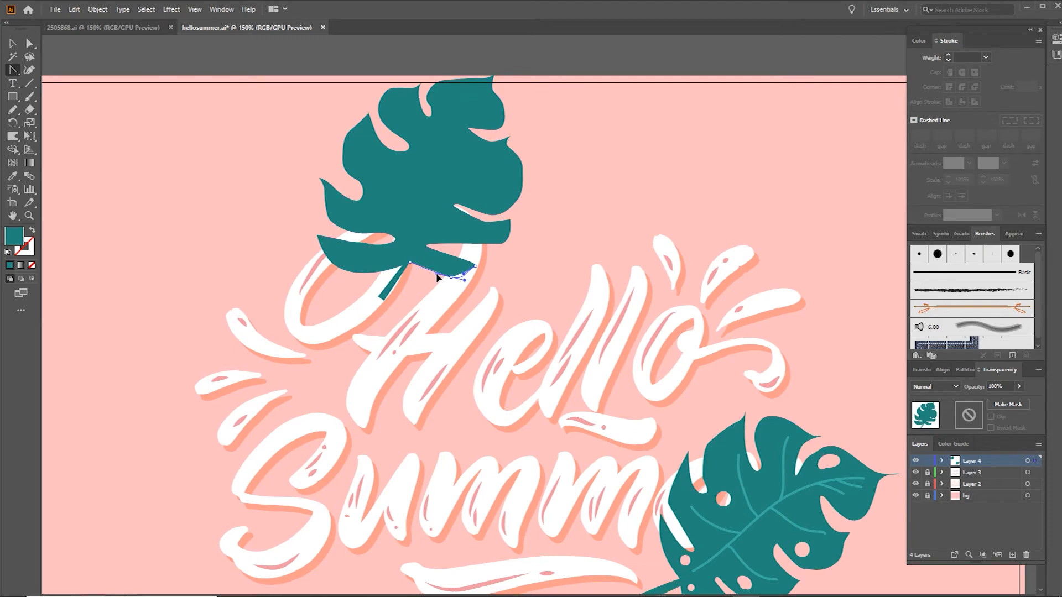
pyautogui.click(30, 43)
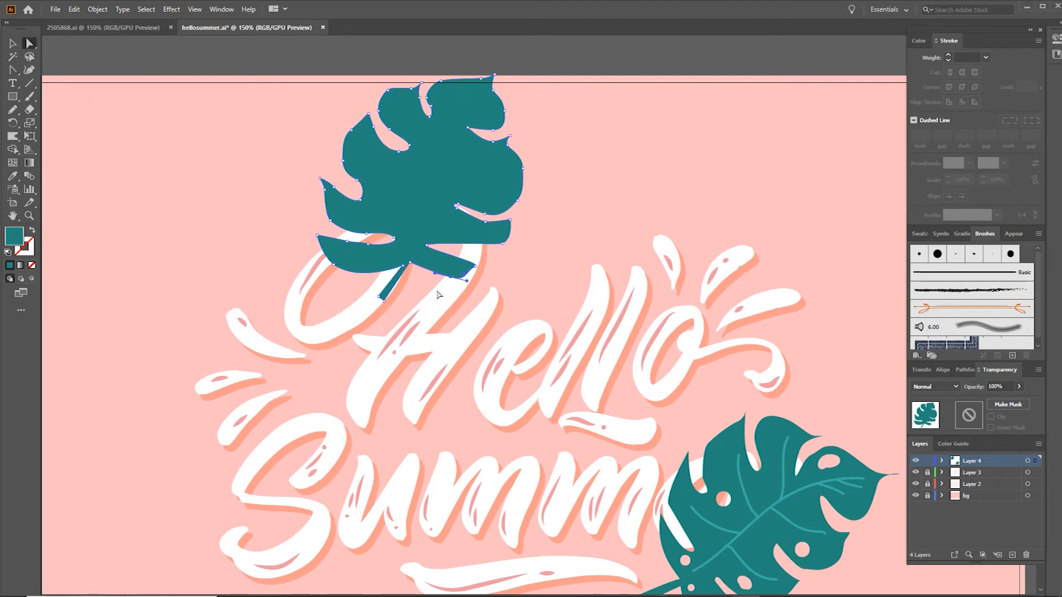
pyautogui.moveTo(450, 280); pyautogui.dragTo(488, 270)
# - Add an anchor point to the upper edge of the lowest right lobe and bend that edge slightly downward
pyautogui.click(13, 69)
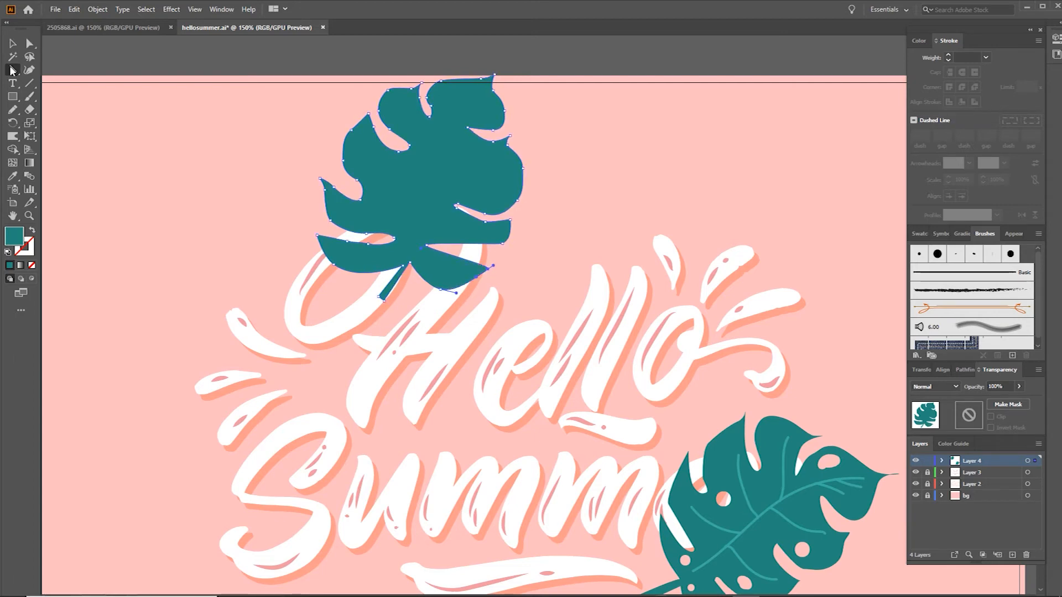
pyautogui.moveTo(12, 70); pyautogui.dragTo(61, 83)
pyautogui.click(457, 258)
pyautogui.click(30, 44)
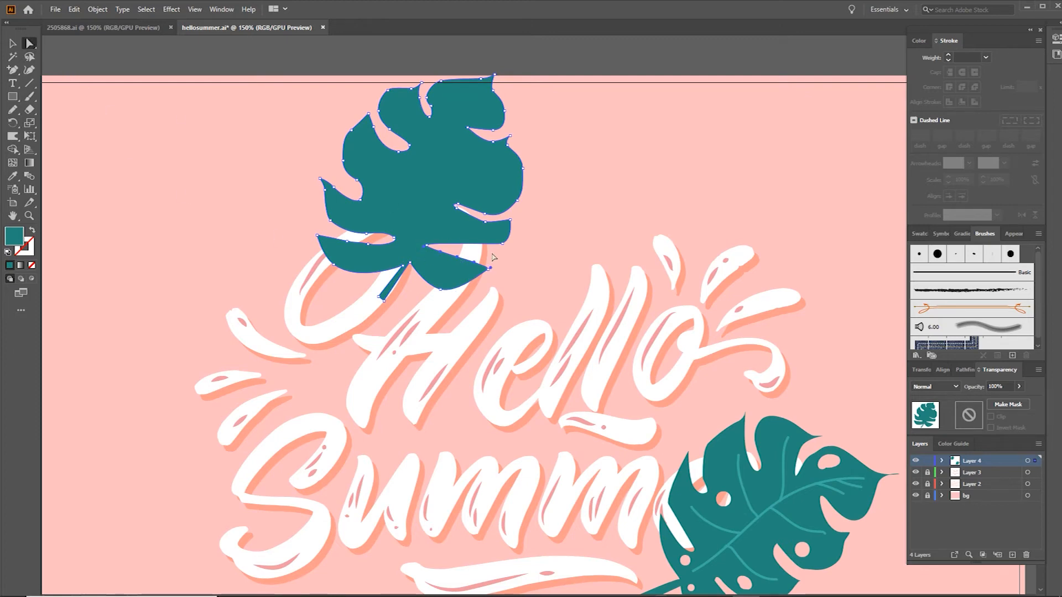
pyautogui.click(445, 259)
pyautogui.moveTo(446, 259)
pyautogui.mouseDown()
pyautogui.moveTo(500, 247)
pyautogui.moveTo(474, 245)
pyautogui.moveTo(465, 266)
pyautogui.moveTo(448, 268)
pyautogui.mouseUp()
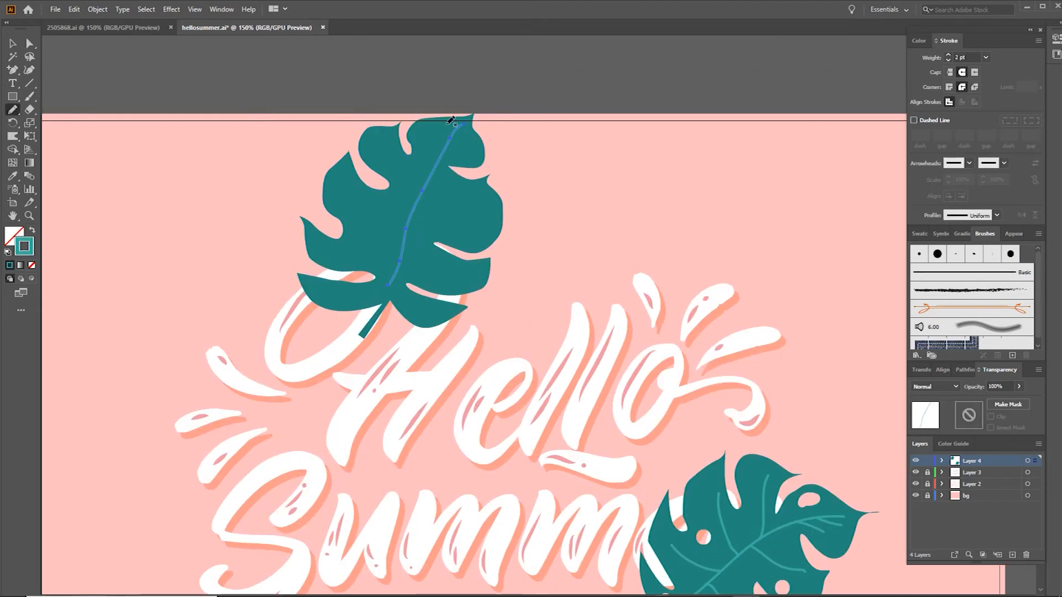
# - Draw side veins branching from the midrib of the upper leaf with the Pencil tool
pyautogui.press('n')
pyautogui.moveTo(423, 191)
pyautogui.mouseDown()
pyautogui.moveTo(388, 140)
pyautogui.moveTo(482, 194)
pyautogui.mouseUp()
pyautogui.moveTo(413, 216)
pyautogui.mouseDown()
pyautogui.moveTo(497, 225)
pyautogui.moveTo(340, 184)
pyautogui.mouseUp()
pyautogui.moveTo(400, 258); pyautogui.dragTo(318, 245)
pyautogui.moveTo(398, 268)
pyautogui.mouseDown()
pyautogui.moveTo(378, 262)
pyautogui.moveTo(479, 271)
pyautogui.mouseUp()
# - Punch small round holes in the upper leaf with the Eraser tool and move Layer 4 below Layer 2
pyautogui.hotkey('shift', 'e')
pyautogui.hotkey('ctrl', 'shift', 'a')
pyautogui.click(353, 238)
pyautogui.click(365, 295)
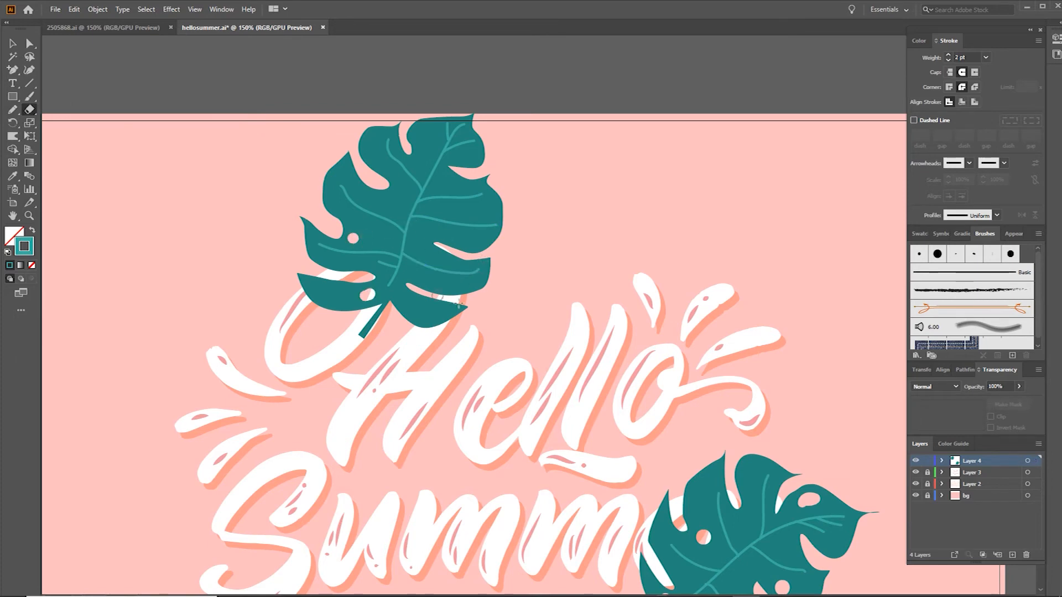
pyautogui.click(422, 131)
pyautogui.click(396, 190)
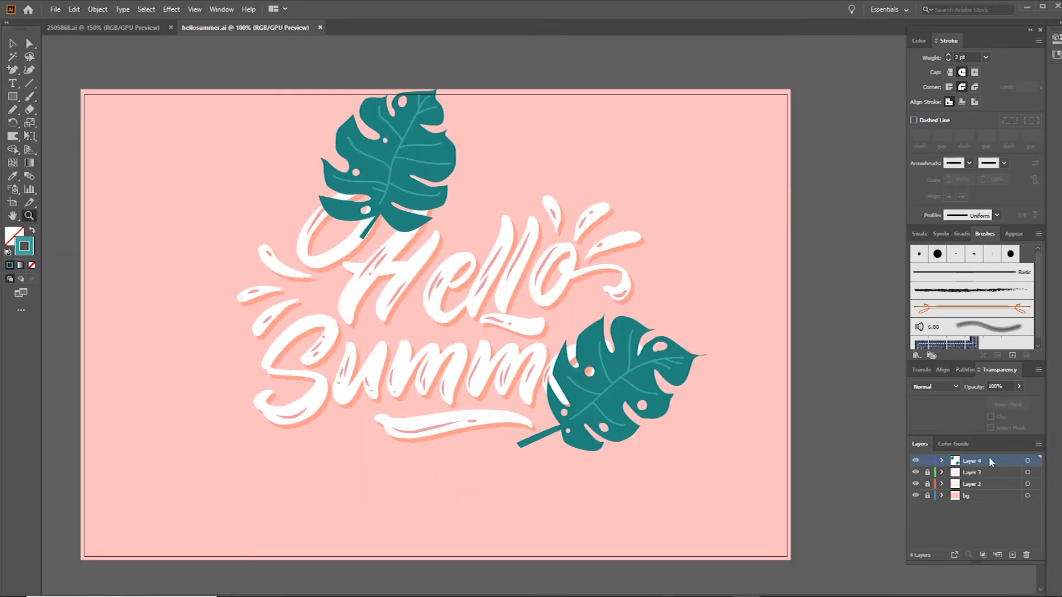
pyautogui.moveTo(989, 460); pyautogui.dragTo(990, 489)
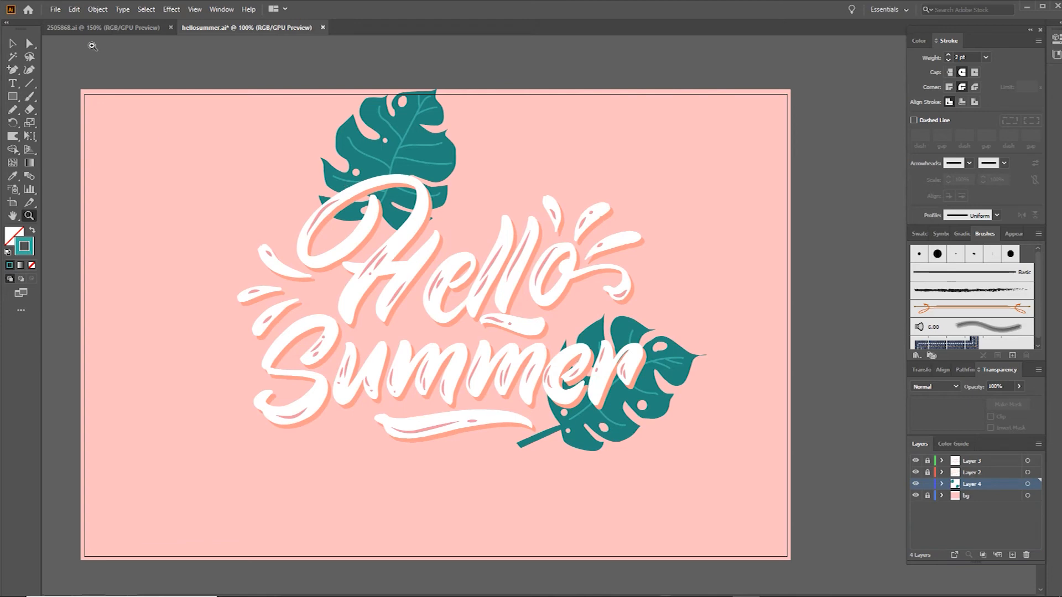
# - Move the upper monstera leaf down and slightly to the right so it sits further behind the Hello lettering
pyautogui.click(18, 43)
pyautogui.click(429, 155)
pyautogui.hotkey('shift', 'Down')
pyautogui.hotkey('shift', 'Down')
pyautogui.hotkey('shift', 'Down')
pyautogui.hotkey('shift', 'Left')
pyautogui.hotkey('shift', 'Left')
pyautogui.hotkey('shift', 'Left')
pyautogui.hotkey('shift', 'Left')
pyautogui.hotkey('shift', 'Left')
pyautogui.hotkey('shift', 'Down')
pyautogui.hotkey('shift', 'Right')
pyautogui.hotkey('shift', 'Right')
pyautogui.hotkey('shift', 'Right')
# - Paint three five-petalled flowers in #fe707c around the lettering on a new Layer 5 with the 1 pt Paintbrush tool
pyautogui.moveTo(476, 221)
pyautogui.mouseDown()
pyautogui.moveTo(509, 221)
pyautogui.moveTo(518, 194)
pyautogui.moveTo(514, 217)
pyautogui.moveTo(547, 208)
pyautogui.moveTo(517, 226)
pyautogui.moveTo(522, 250)
pyautogui.moveTo(527, 243)
pyautogui.moveTo(501, 249)
pyautogui.mouseUp()
pyautogui.moveTo(257, 387)
pyautogui.mouseDown()
pyautogui.moveTo(261, 386)
pyautogui.moveTo(254, 374)
pyautogui.moveTo(263, 393)
pyautogui.moveTo(230, 384)
pyautogui.moveTo(257, 395)
pyautogui.moveTo(237, 413)
pyautogui.moveTo(258, 411)
pyautogui.moveTo(258, 395)
pyautogui.moveTo(284, 415)
pyautogui.moveTo(260, 395)
pyautogui.moveTo(283, 385)
pyautogui.mouseUp()
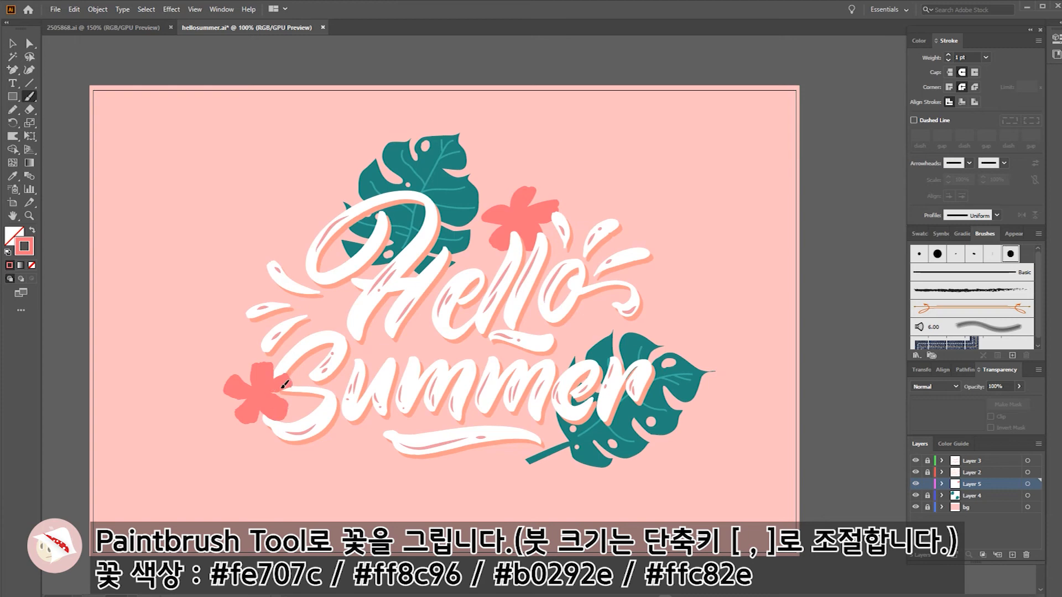
pyautogui.moveTo(664, 338)
pyautogui.mouseDown()
pyautogui.moveTo(674, 327)
pyautogui.moveTo(639, 334)
pyautogui.moveTo(636, 346)
pyautogui.moveTo(658, 362)
pyautogui.moveTo(665, 335)
pyautogui.moveTo(689, 338)
pyautogui.moveTo(663, 317)
pyautogui.mouseUp()
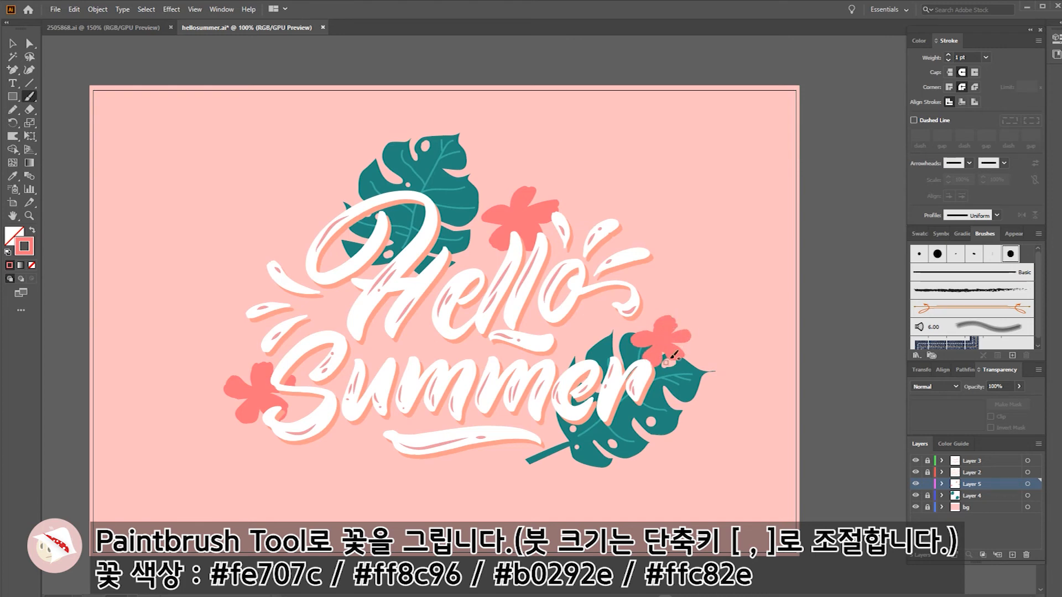
# - Paint #ff8c96 veins on the petals and #b0292e stamens with #ffc82e dots on the three flowers, using a 0.25 pt brush
pyautogui.moveTo(540, 215)
pyautogui.mouseDown()
pyautogui.moveTo(492, 215)
pyautogui.moveTo(506, 216)
pyautogui.moveTo(498, 242)
pyautogui.moveTo(528, 224)
pyautogui.mouseUp()
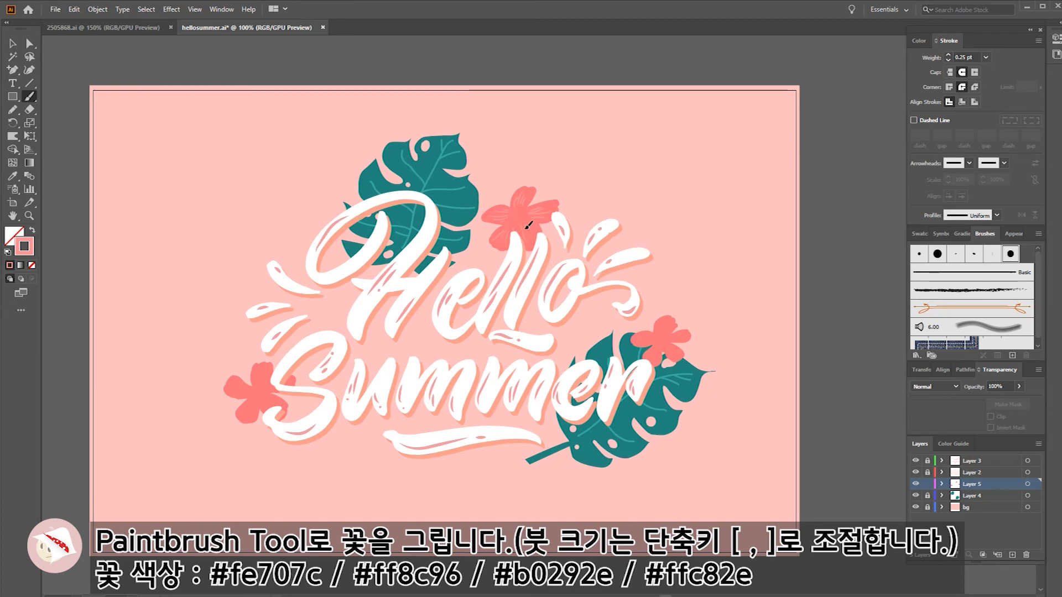
pyautogui.moveTo(669, 321); pyautogui.dragTo(670, 345)
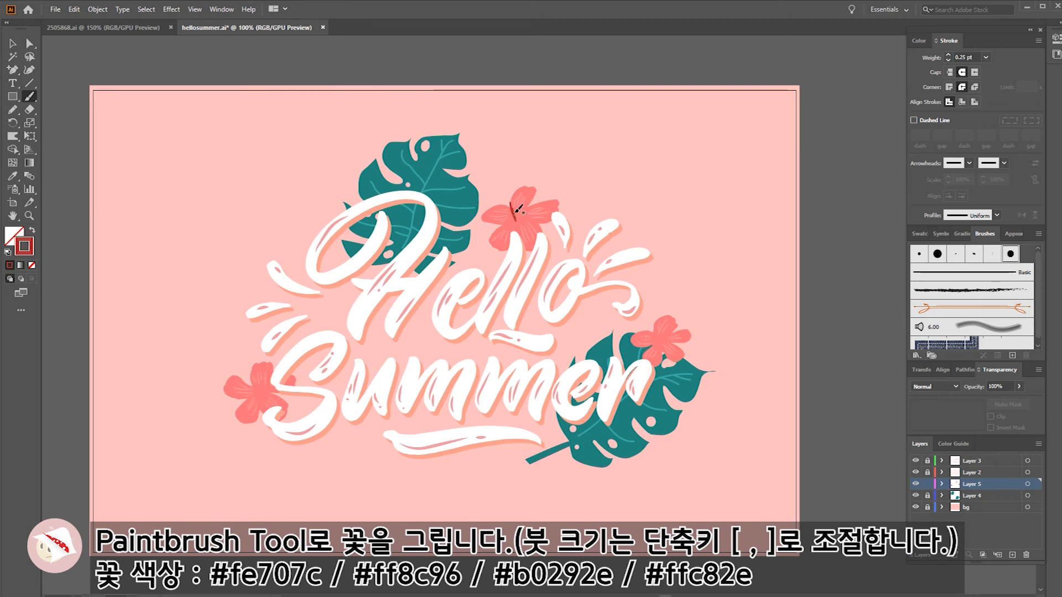
pyautogui.moveTo(511, 204); pyautogui.dragTo(517, 217)
pyautogui.moveTo(249, 372); pyautogui.dragTo(261, 388)
pyautogui.moveTo(654, 325); pyautogui.dragTo(668, 339)
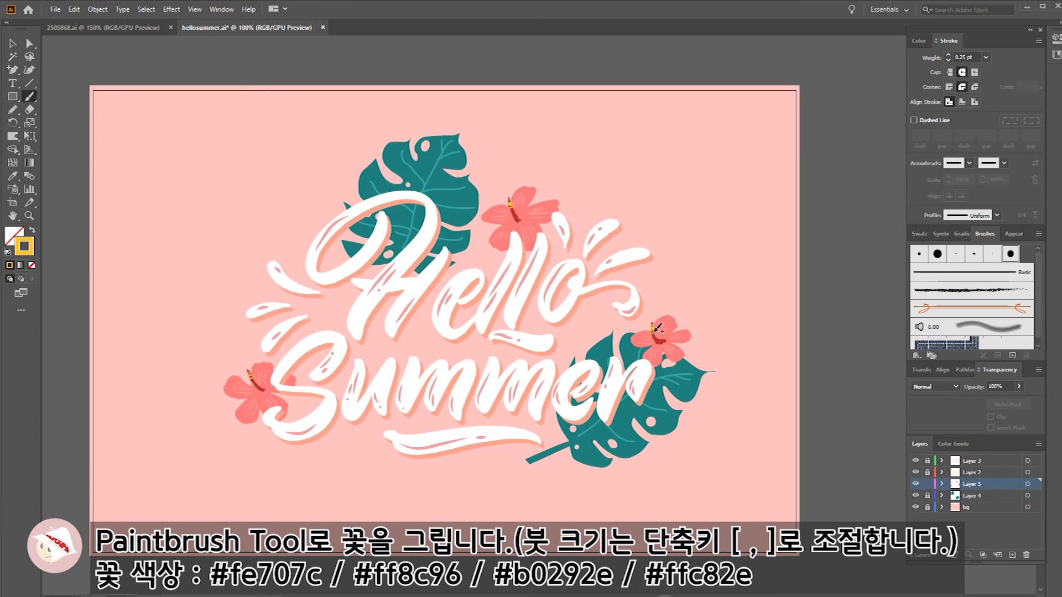
# - Paint two small watermelon slices on a new Layer 6, with #f34451 flesh and a #fdf2df inner rind
pyautogui.moveTo(293, 208)
pyautogui.mouseDown()
pyautogui.moveTo(313, 218)
pyautogui.moveTo(290, 206)
pyautogui.moveTo(311, 220)
pyautogui.moveTo(299, 214)
pyautogui.mouseUp()
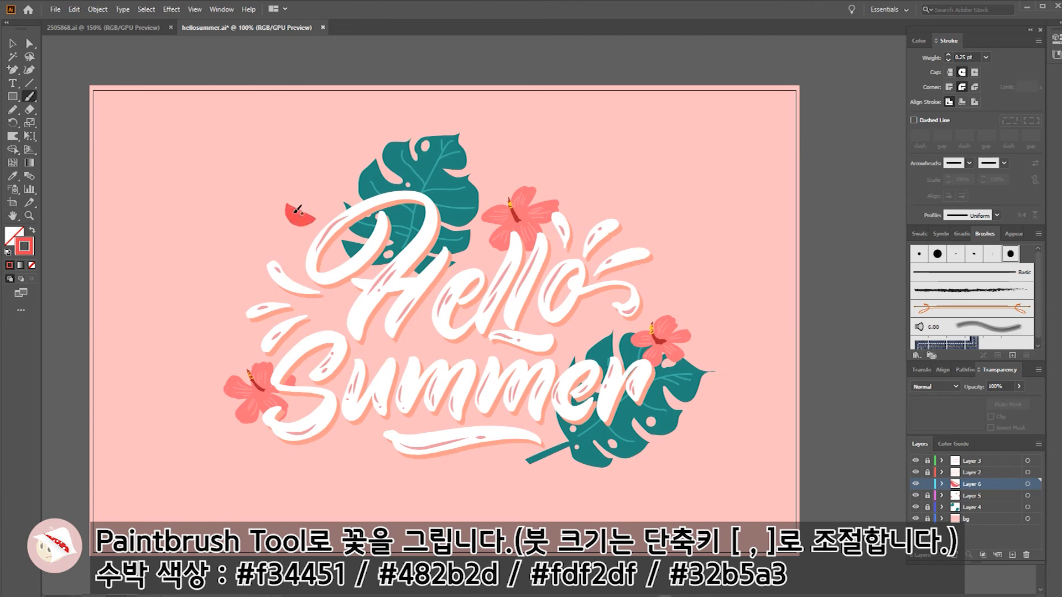
pyautogui.moveTo(368, 445)
pyautogui.mouseDown()
pyautogui.moveTo(387, 458)
pyautogui.moveTo(365, 453)
pyautogui.moveTo(393, 461)
pyautogui.moveTo(362, 444)
pyautogui.moveTo(358, 452)
pyautogui.moveTo(384, 458)
pyautogui.mouseUp()
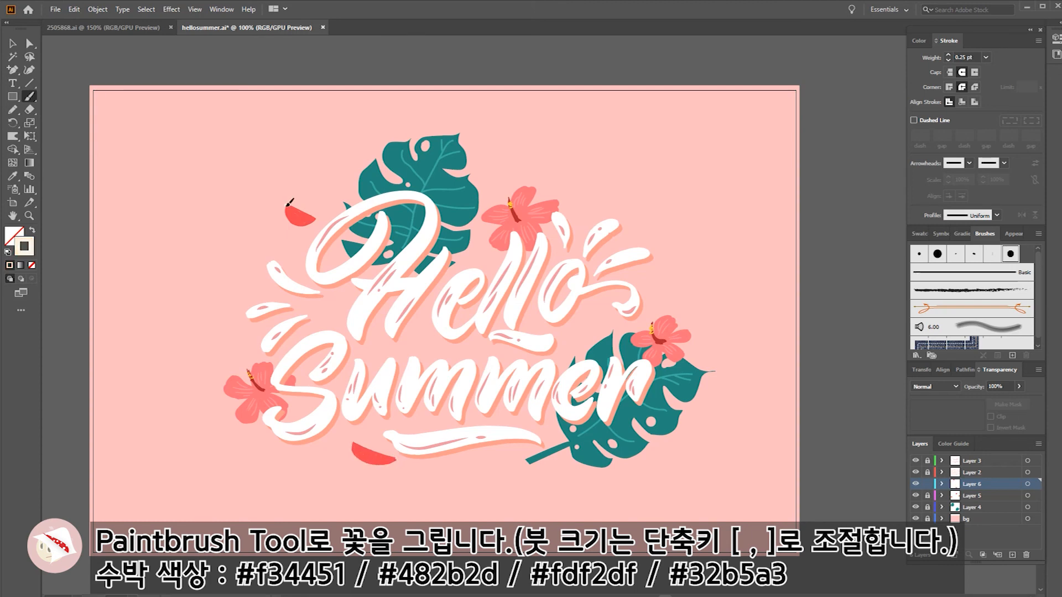
pyautogui.moveTo(284, 206)
pyautogui.mouseDown()
pyautogui.moveTo(288, 222)
pyautogui.moveTo(314, 220)
pyautogui.mouseUp()
pyautogui.moveTo(353, 443)
pyautogui.mouseDown()
pyautogui.moveTo(378, 464)
pyautogui.moveTo(403, 458)
pyautogui.mouseUp()
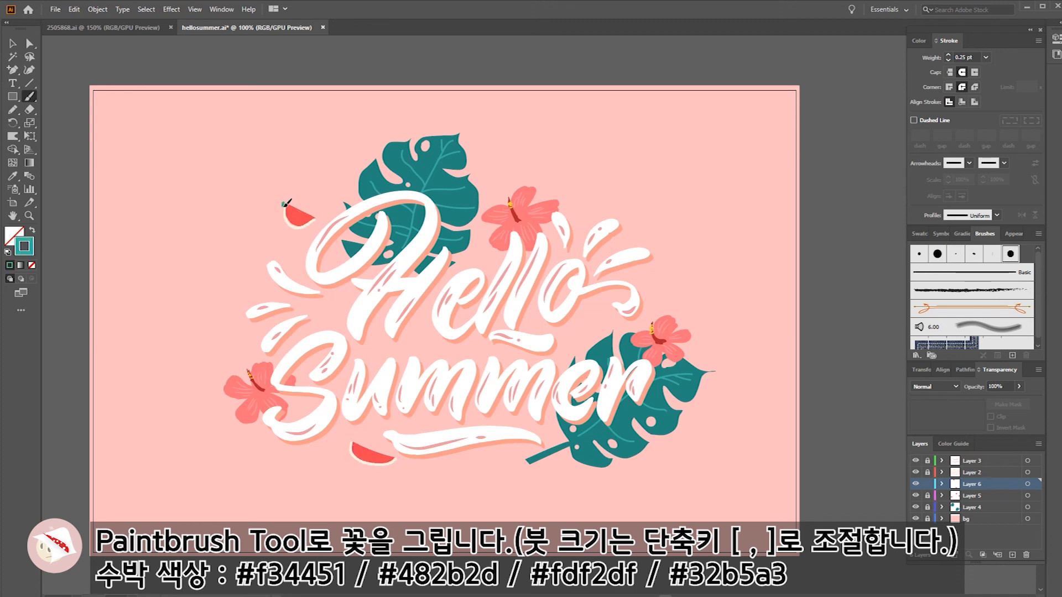
# - Paint the outer rind of both watermelon slices in #32b5a3 and add small #482b2d seeds to the flesh
pyautogui.moveTo(284, 205)
pyautogui.mouseDown()
pyautogui.moveTo(287, 220)
pyautogui.moveTo(321, 219)
pyautogui.mouseUp()
pyautogui.moveTo(351, 447)
pyautogui.mouseDown()
pyautogui.moveTo(378, 465)
pyautogui.moveTo(403, 457)
pyautogui.mouseUp()
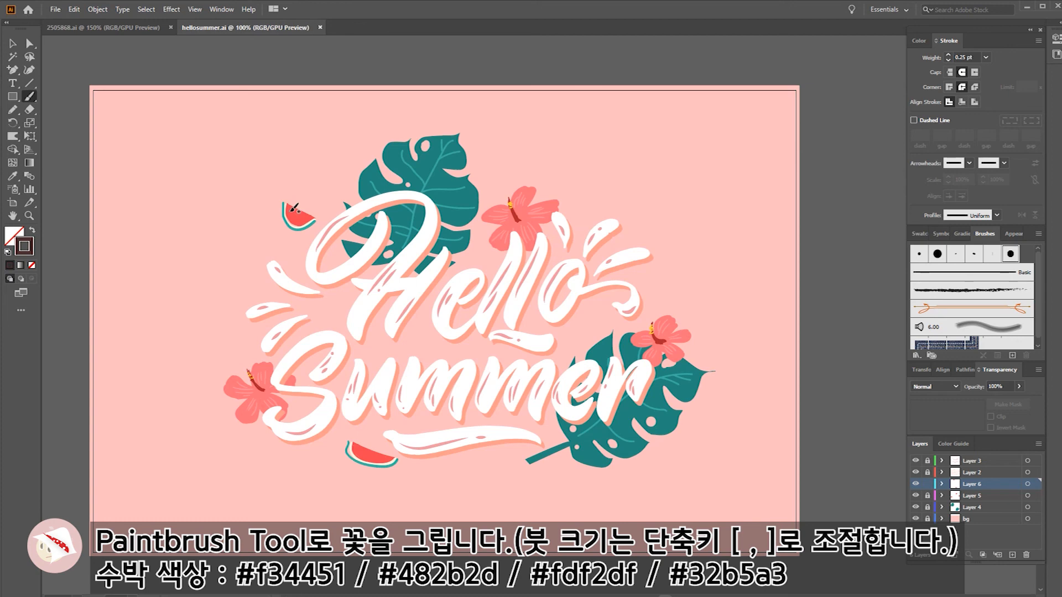
pyautogui.moveTo(289, 210); pyautogui.dragTo(290, 212)
pyautogui.moveTo(301, 215); pyautogui.dragTo(302, 217)
pyautogui.moveTo(365, 451); pyautogui.dragTo(365, 452)
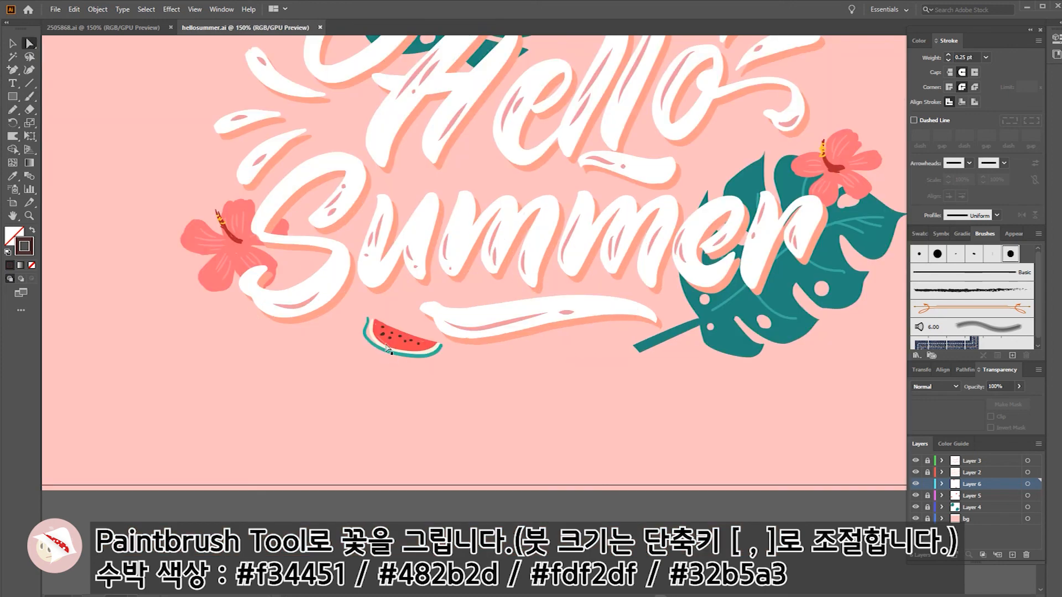
# - Select the teal outer rind of the lower watermelon slice and redraw its curve with the Pencil tool
pyautogui.click(390, 349)
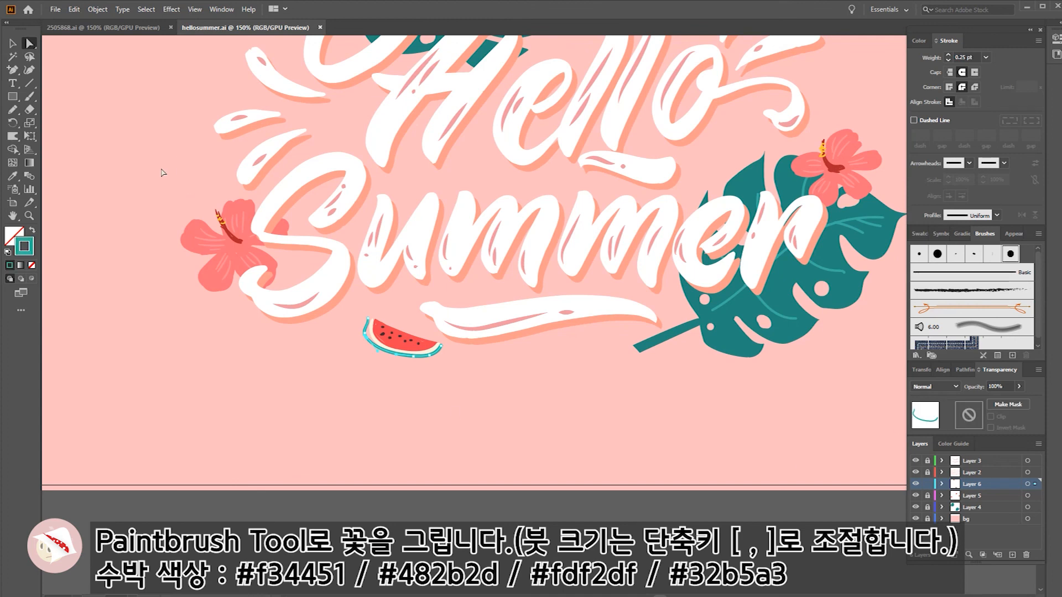
pyautogui.moveTo(12, 110); pyautogui.dragTo(55, 123)
pyautogui.moveTo(369, 321); pyautogui.dragTo(441, 347)
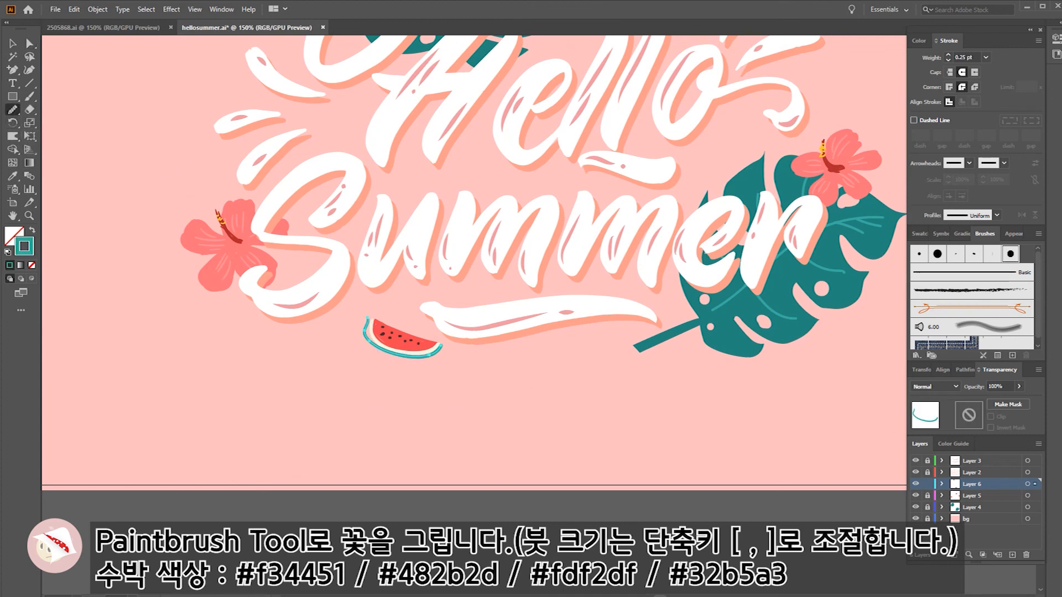
# - Adjust the anchor point at the upper left end of the lower slice's teal rind so it follows the slice, and deselect the path
pyautogui.moveTo(12, 69); pyautogui.dragTo(55, 70)
pyautogui.press('a')
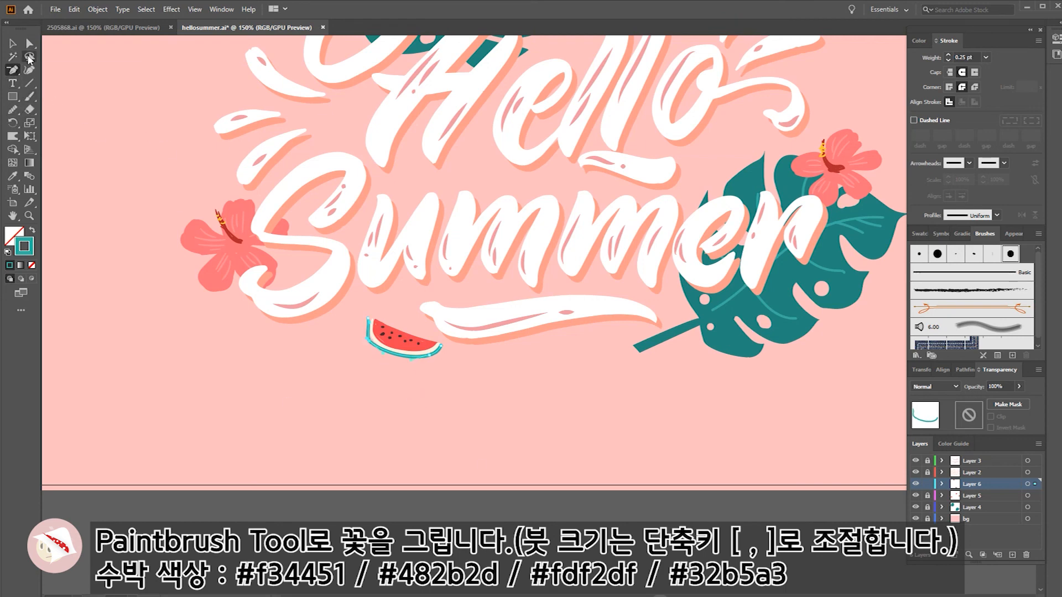
pyautogui.click(368, 319)
pyautogui.moveTo(369, 322); pyautogui.dragTo(366, 323)
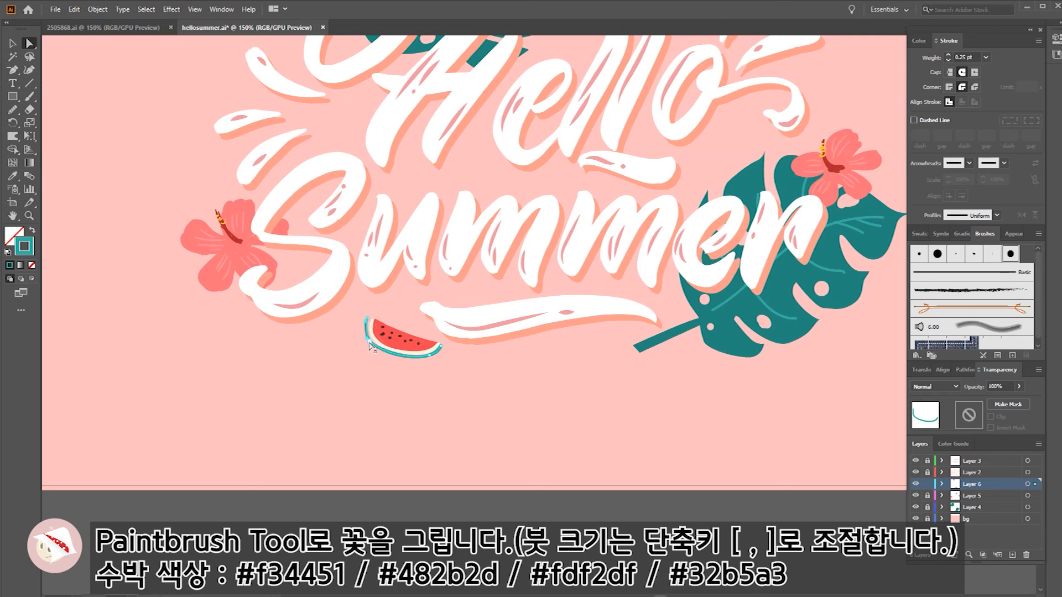
pyautogui.click(422, 387)
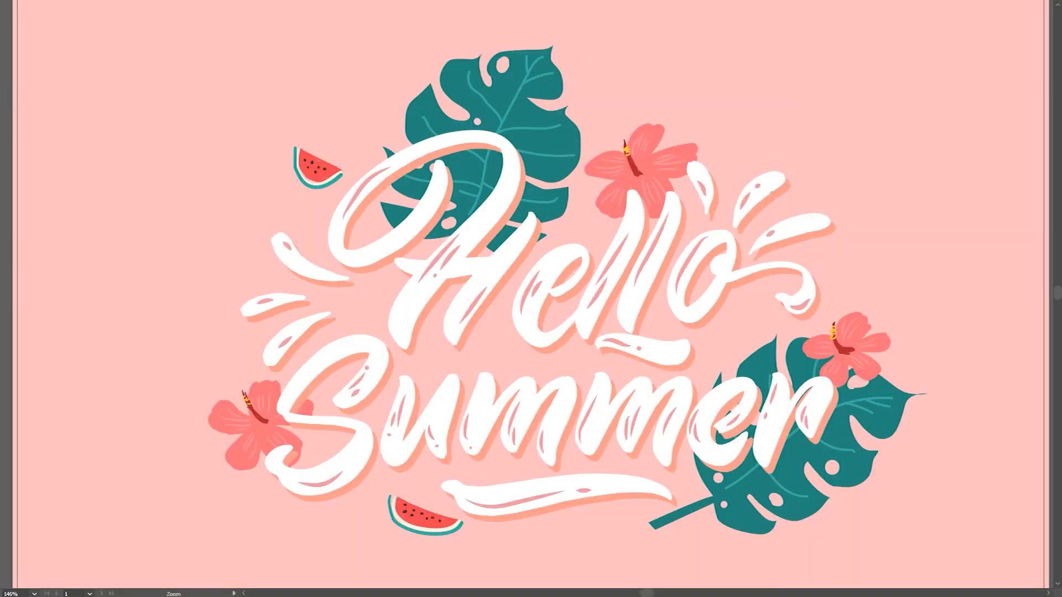